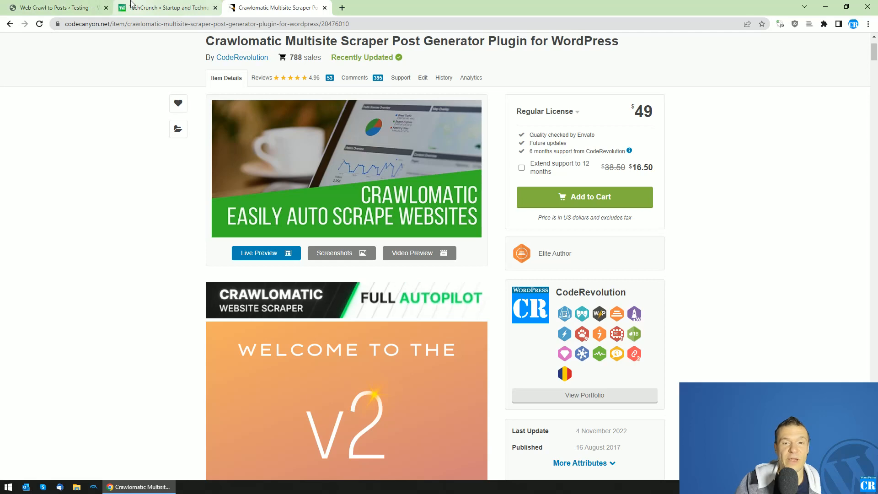
Step: Examine the list of latest articles on the TechCrunch home page as the source for scraping
left_click(131, 4)
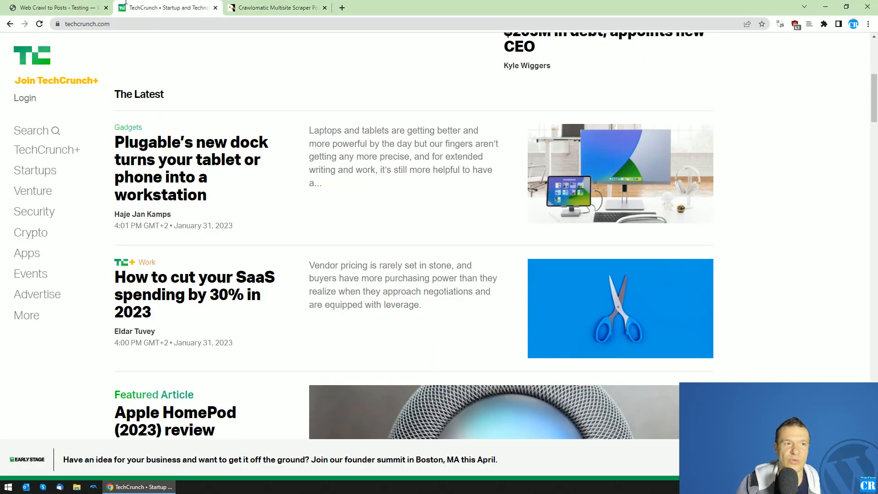
left_click(78, 5)
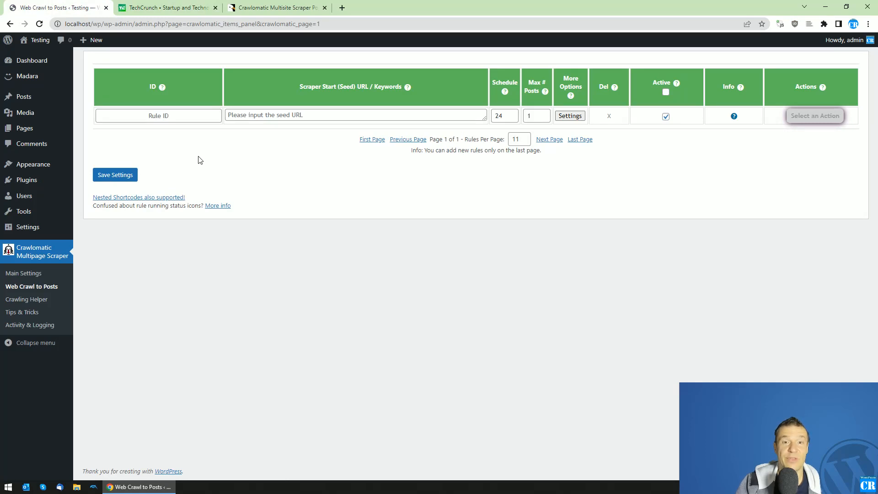
key("ctrl+Tab")
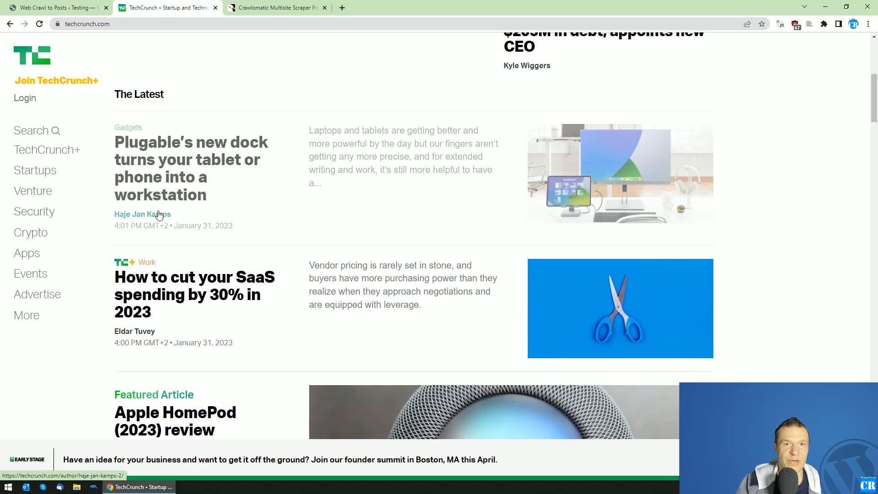
scroll(161, 206, "down", 2)
scroll(164, 200, "down", 4)
scroll(164, 200, "up", 6)
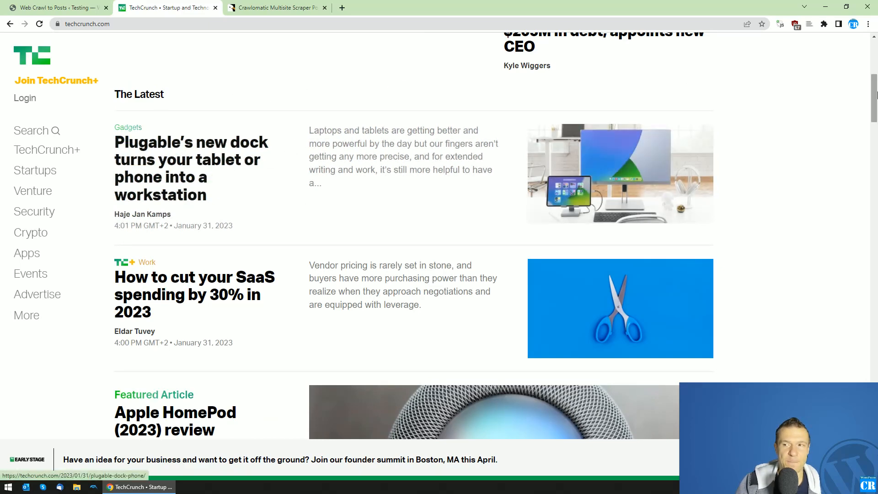
scroll(204, 165, "down", 1)
scroll(178, 209, "down", 10)
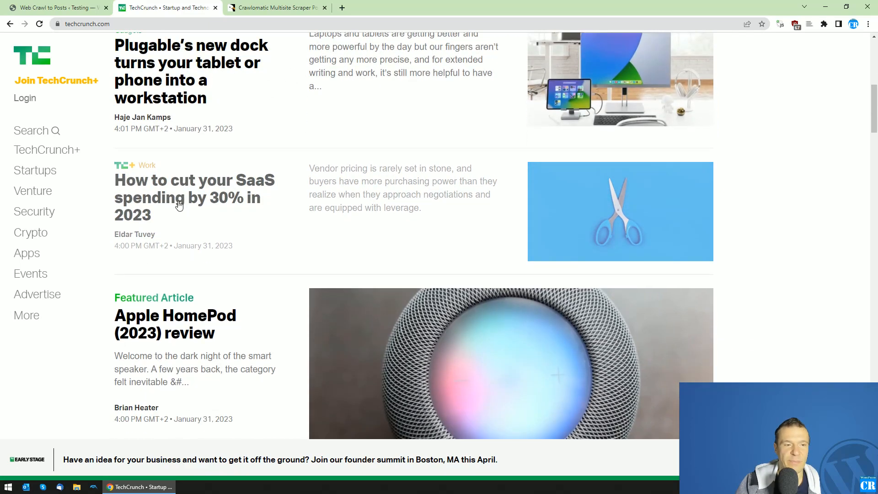
scroll(174, 196, "down", 16)
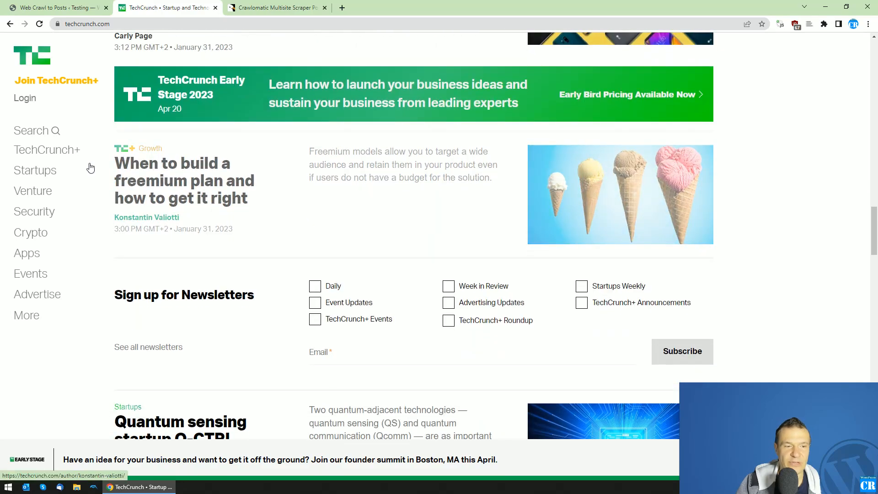
scroll(174, 183, "up", 7)
scroll(156, 126, "up", 18)
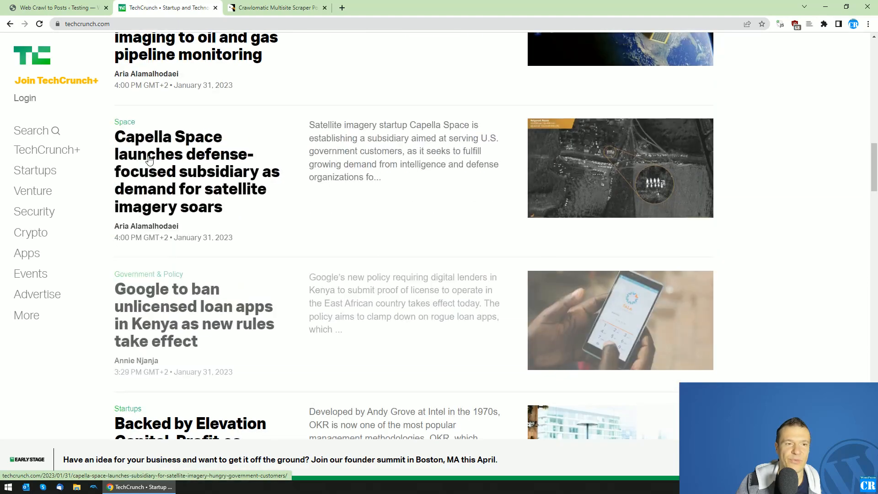
scroll(172, 266, "up", 3)
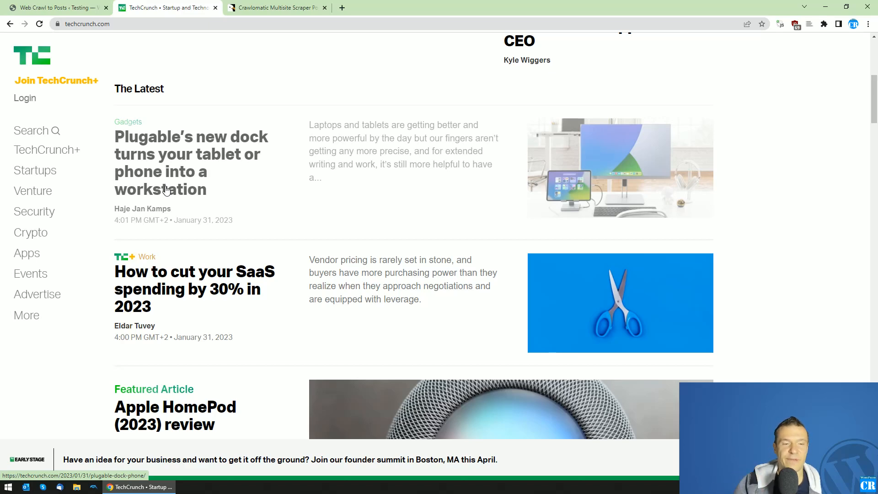
scroll(166, 190, "down", 3)
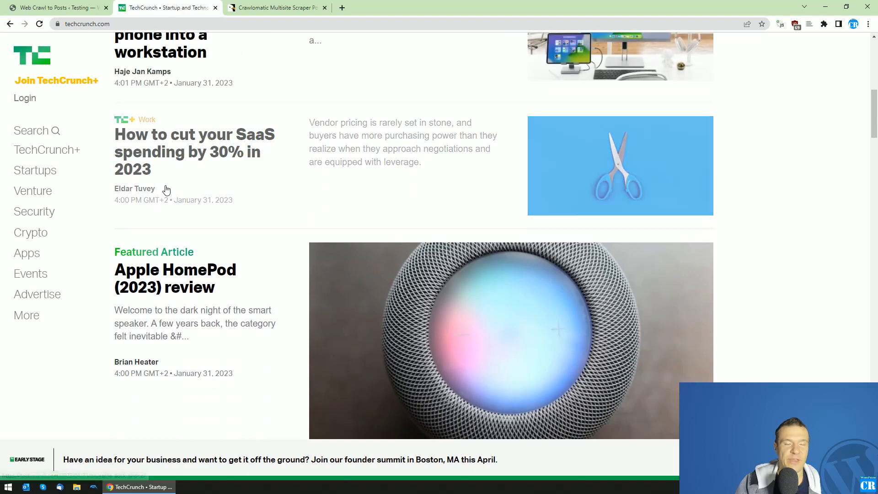
scroll(166, 190, "down", 7)
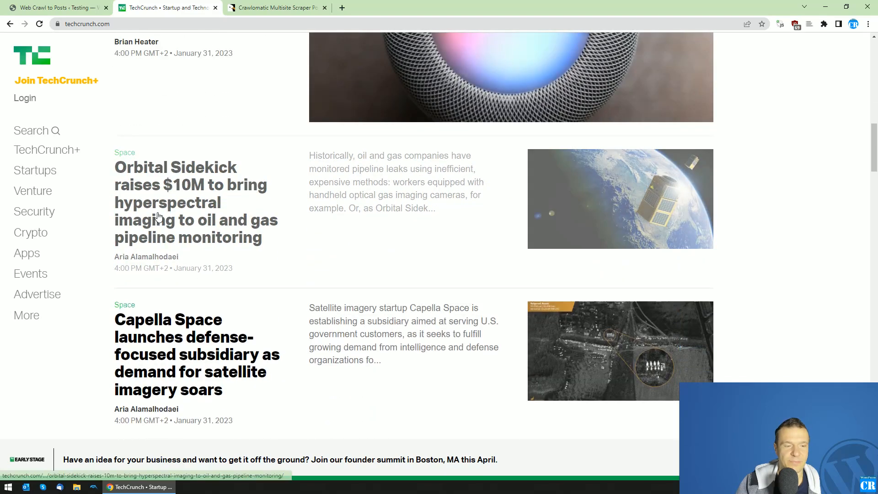
scroll(138, 174, "down", 3)
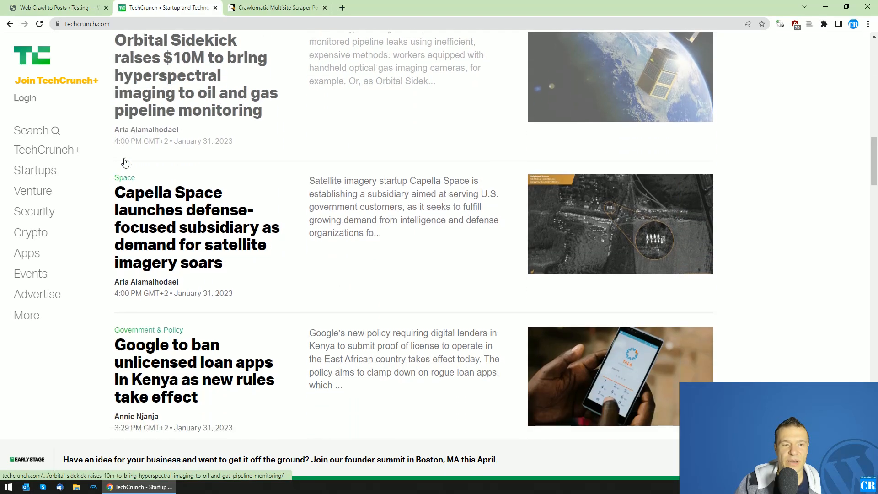
scroll(133, 205, "down", 2)
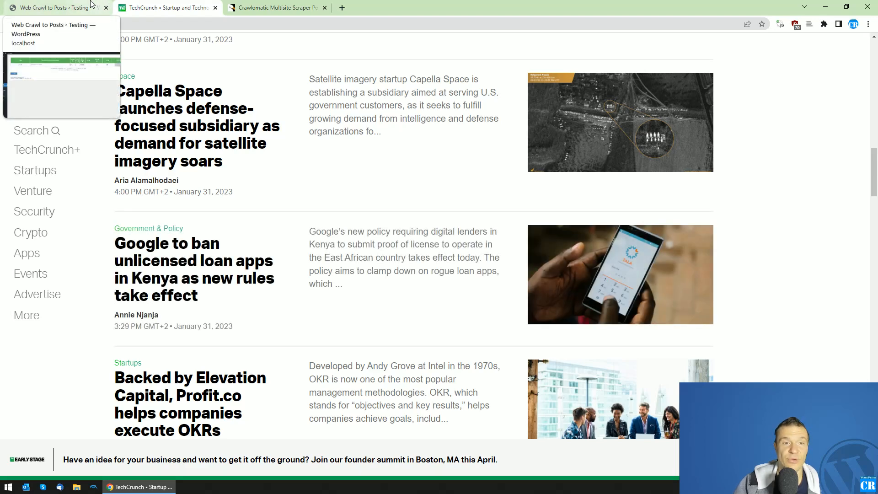
left_click(147, 24)
right_click(147, 24)
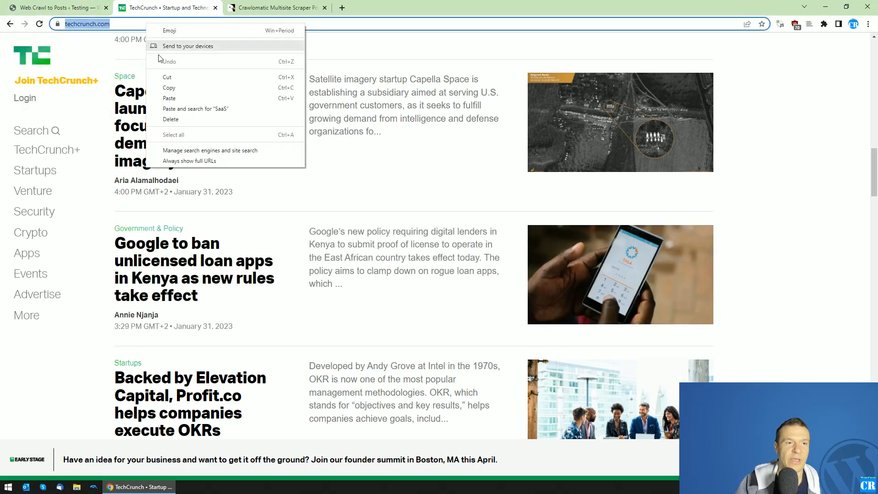
left_click(175, 88)
left_click(91, 9)
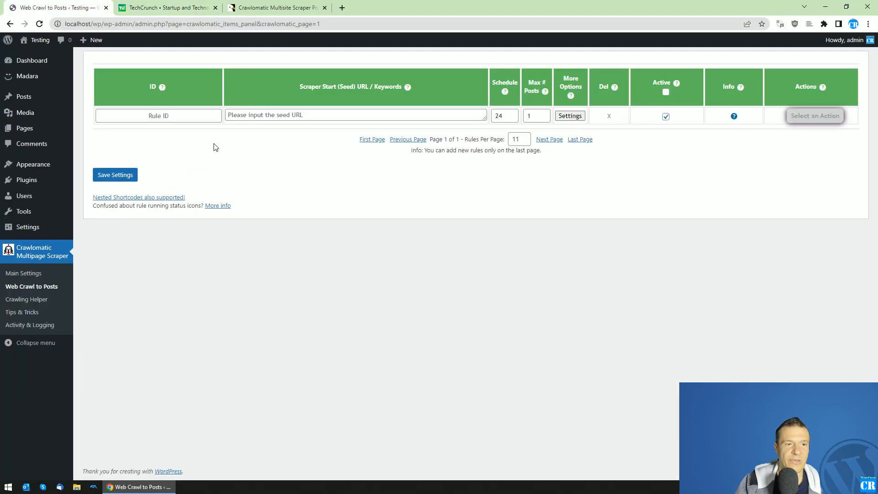
left_click(233, 116)
right_click(235, 119)
left_click(265, 189)
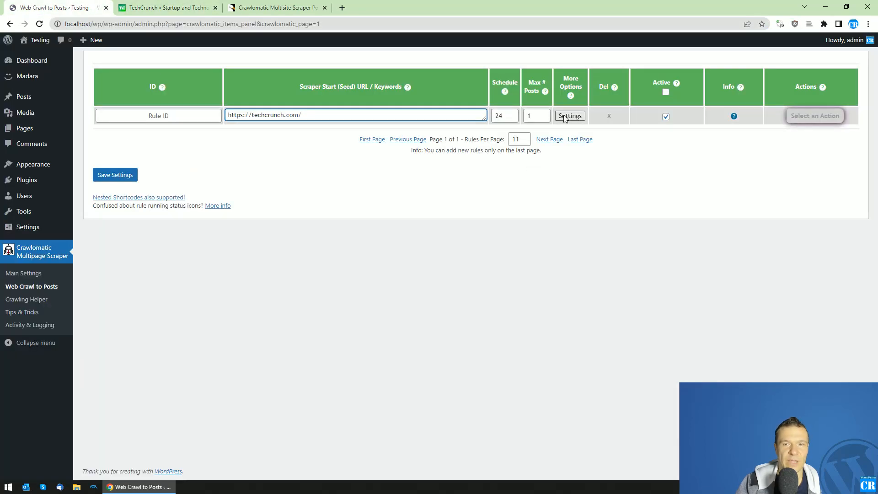
Step: Set the new rule's maximum posts to 10 and enable Do Not Scrape Seed URL in its advanced settings
left_click(535, 116)
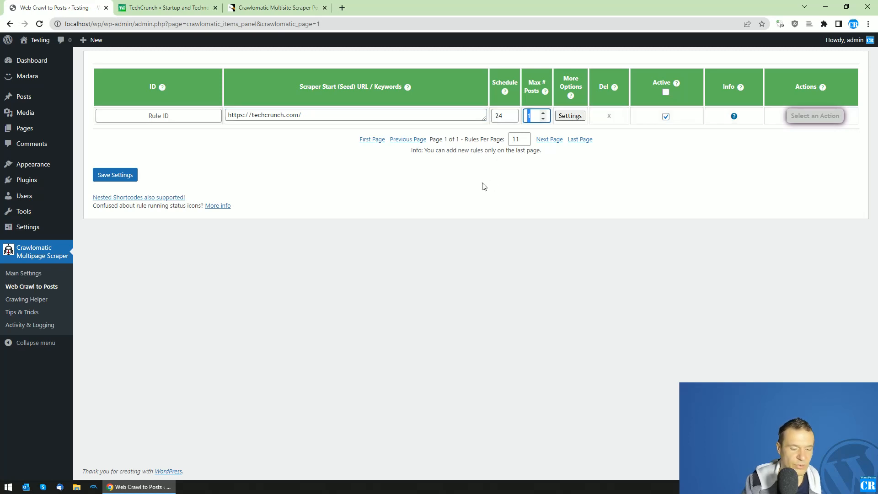
left_click(569, 116)
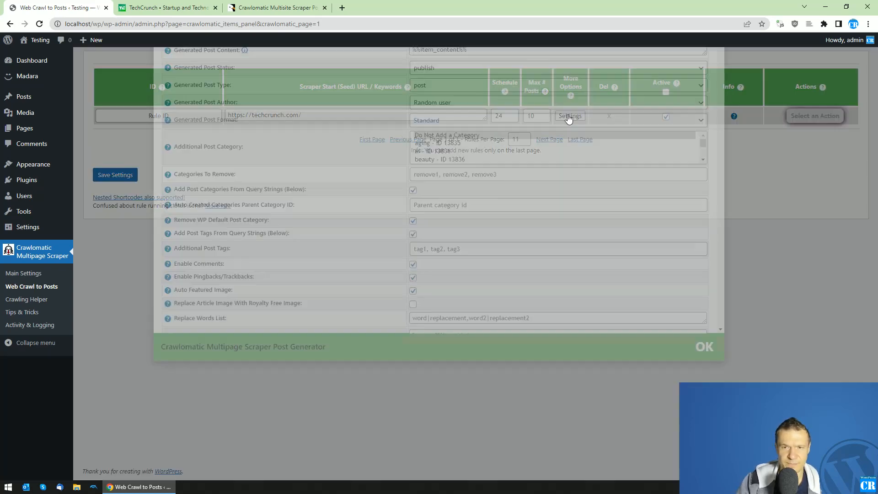
left_click_drag(721, 97, 718, 323)
scroll(192, 246, "up", 4)
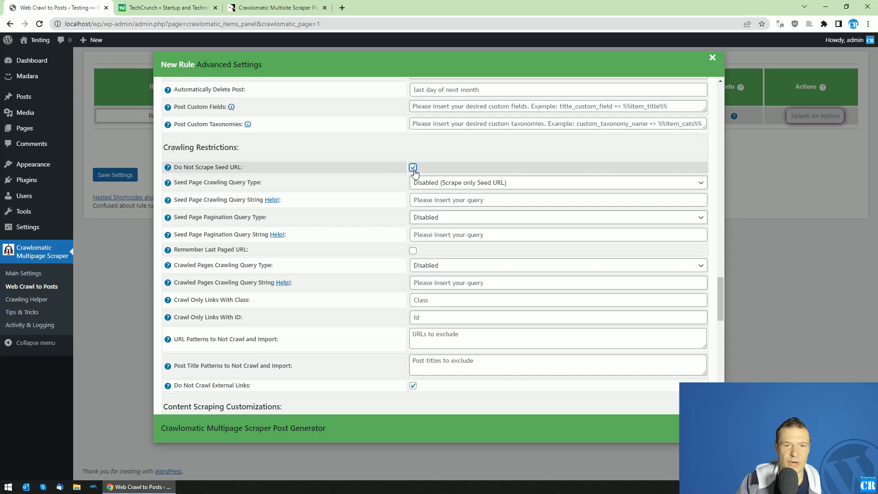
Step: Set the Seed Page Crawling Query Type to Visual Selector and pick an article title under The Latest as the link pattern
left_click(165, 8)
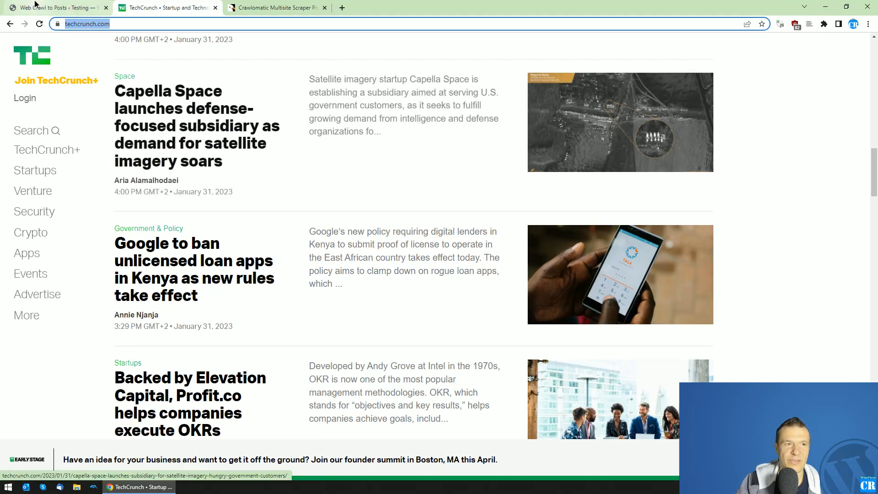
left_click(50, 8)
left_click(423, 182)
left_click(428, 202)
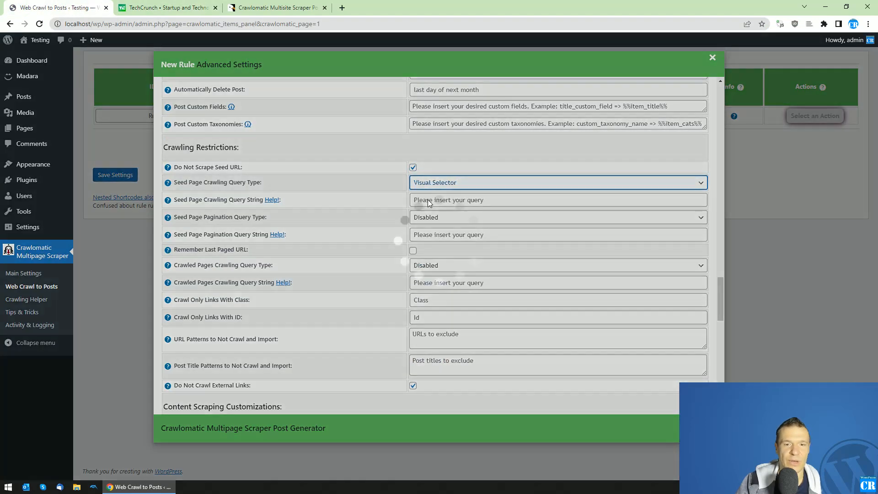
scroll(391, 183, "down", 5)
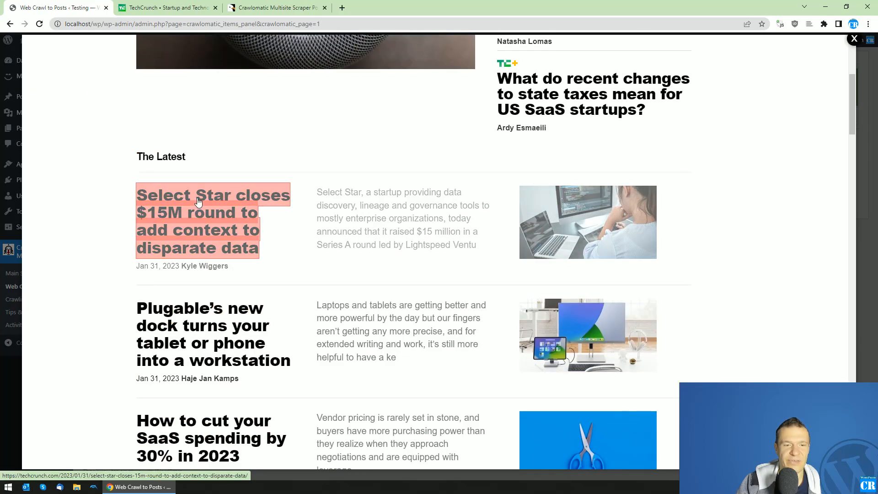
left_click(198, 202)
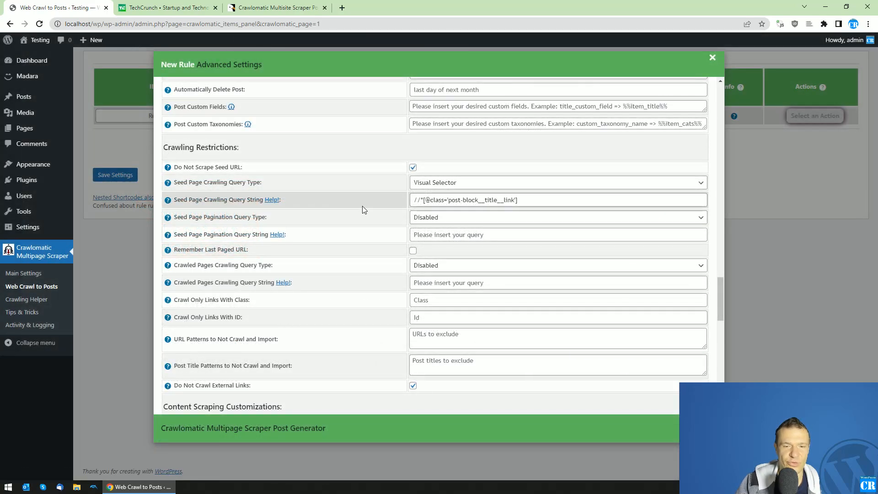
Step: Set the Content Query Type to Visual Selector and pick the whole article text block on the crawled HomePod review page
scroll(362, 206, "down", 4)
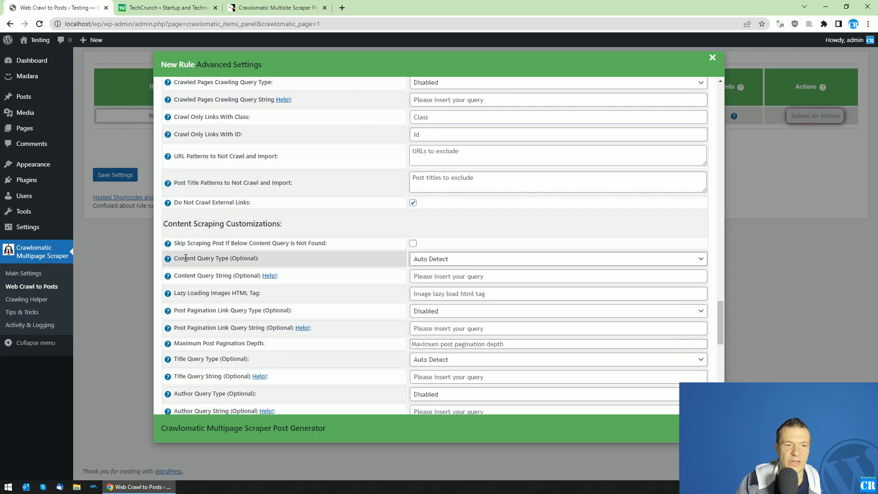
left_click(444, 260)
left_click(441, 284)
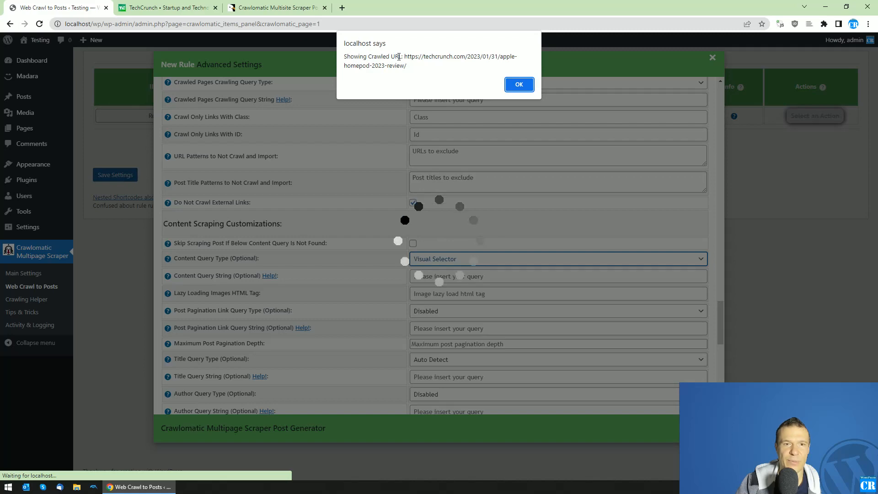
left_click_drag(405, 57, 407, 65)
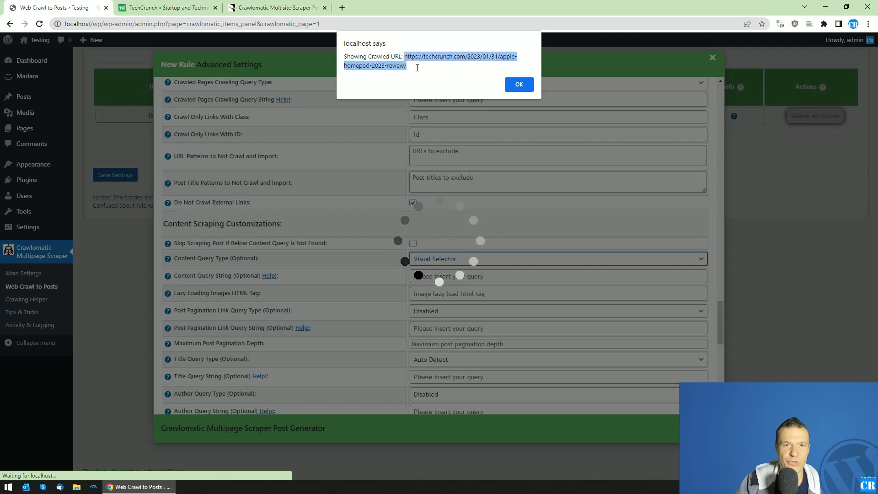
left_click(520, 84)
scroll(355, 153, "down", 3)
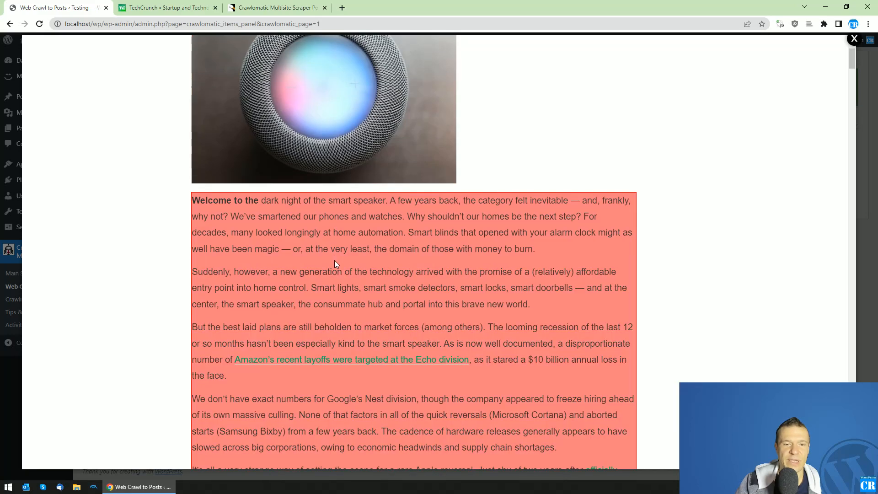
left_click(334, 260)
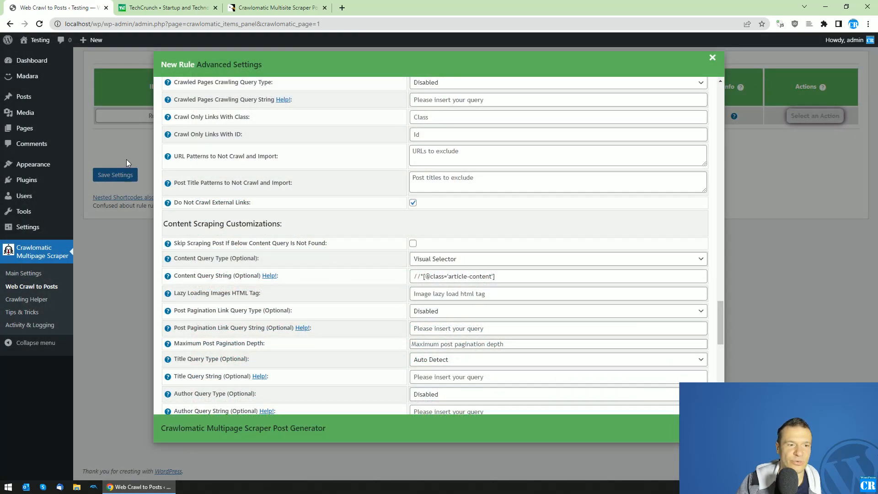
Step: Close the advanced settings, save the new scraping rule, and run the techcrunch.com rule
left_click(119, 172)
left_click(120, 174)
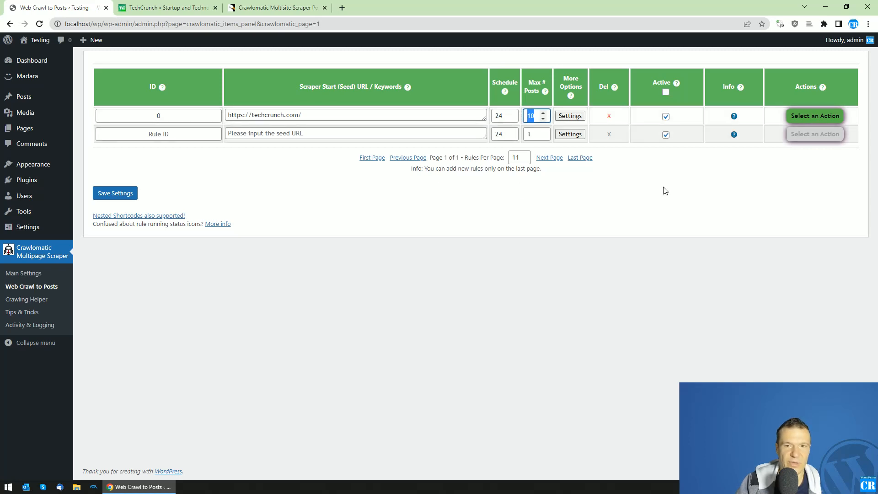
left_click(339, 185)
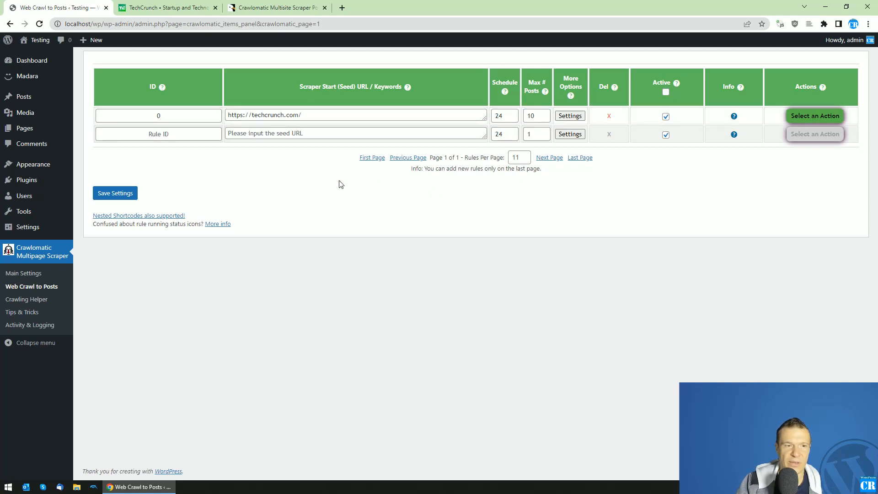
left_click(816, 116)
left_click(814, 132)
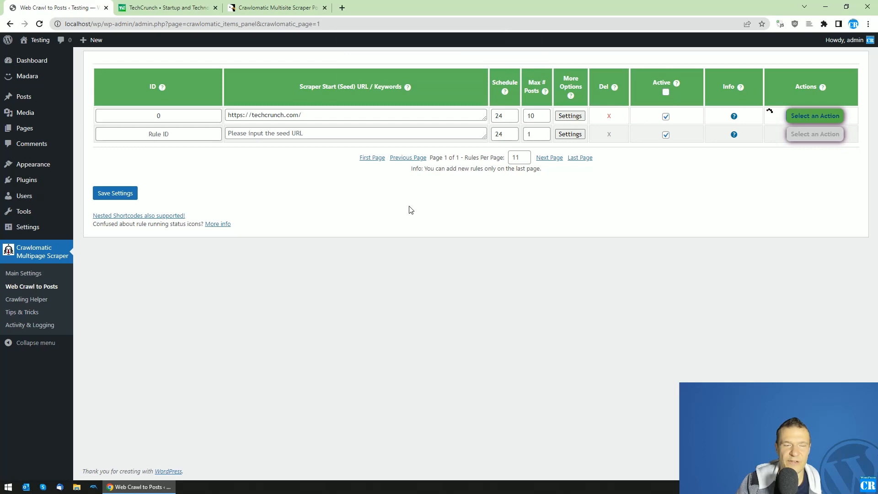
Step: Review the latest TechCrunch articles while the rule runs, then return to the scraping rules page
left_click(169, 8)
scroll(178, 217, "up", 10)
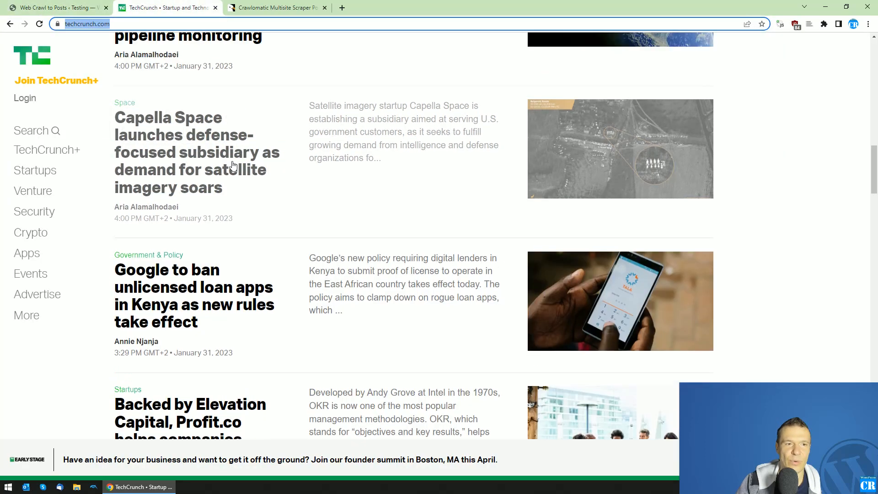
scroll(178, 217, "up", 10)
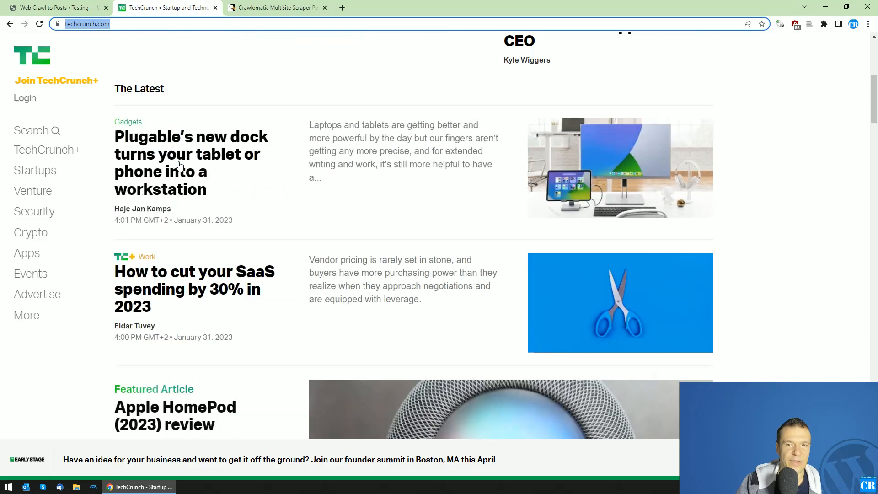
scroll(176, 90, "down", 4)
scroll(239, 275, "down", 7)
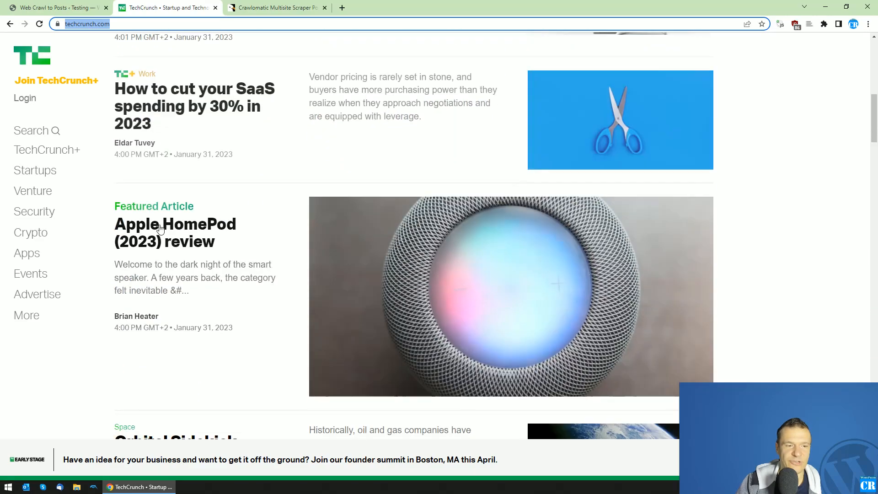
scroll(165, 298, "down", 6)
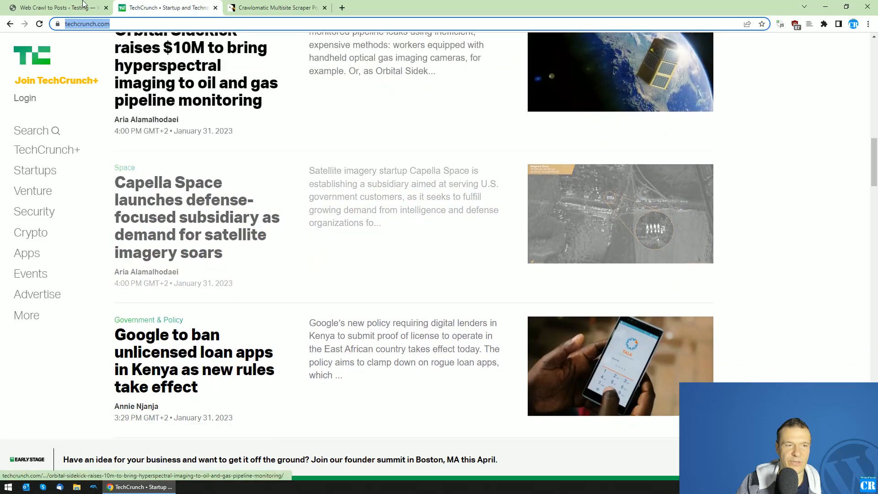
left_click(55, 8)
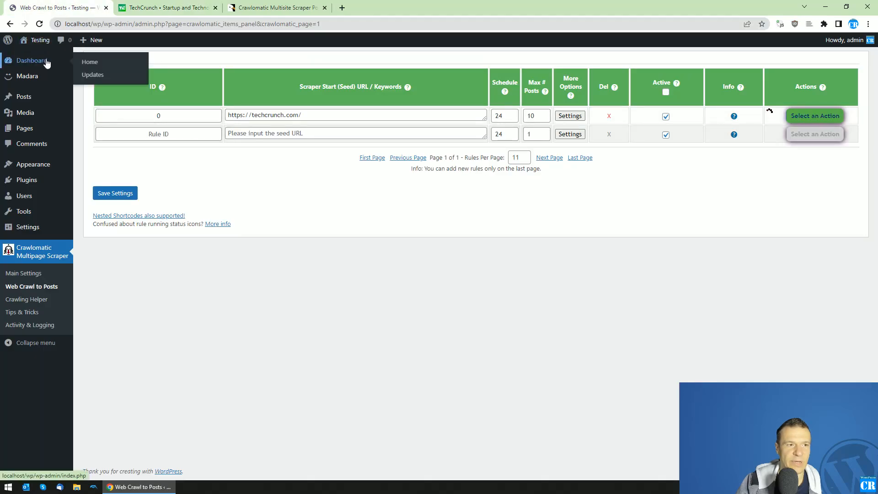
Step: Open the Testing site's front page in a new tab and review the posts imported from TechCrunch
middle_click(40, 40)
left_click(159, 4)
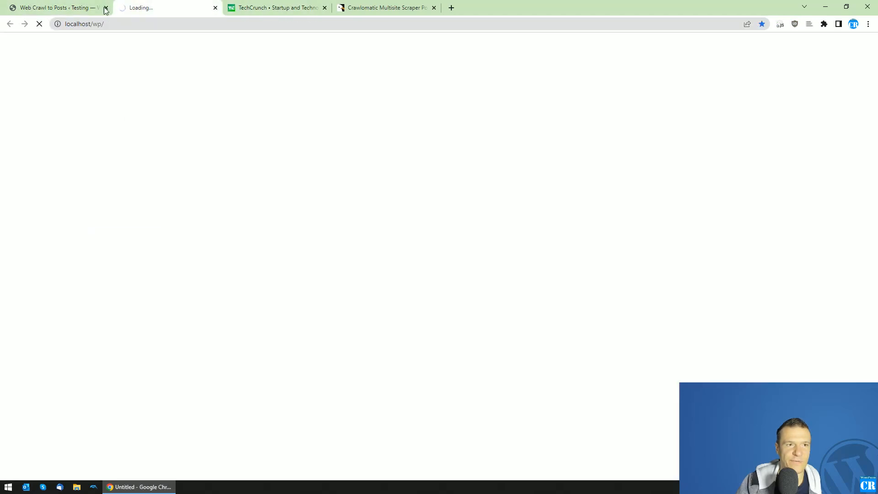
scroll(172, 218, "down", 3)
scroll(173, 216, "up", 3)
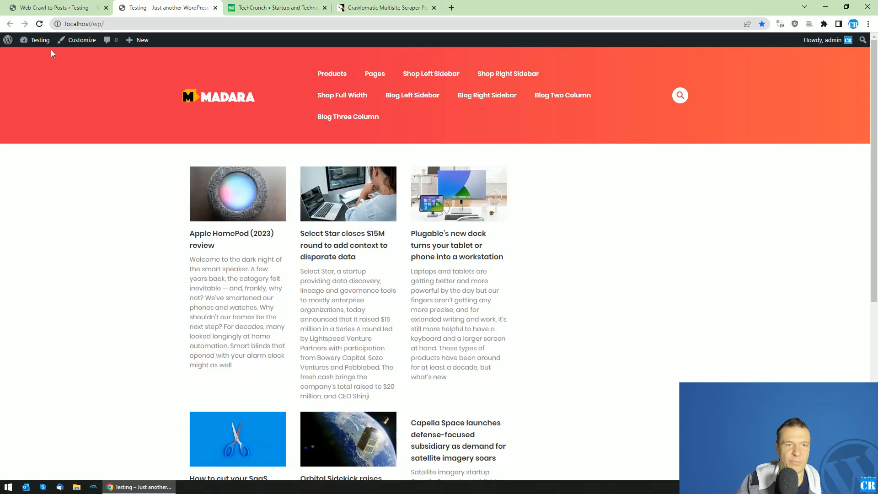
scroll(155, 201, "down", 3)
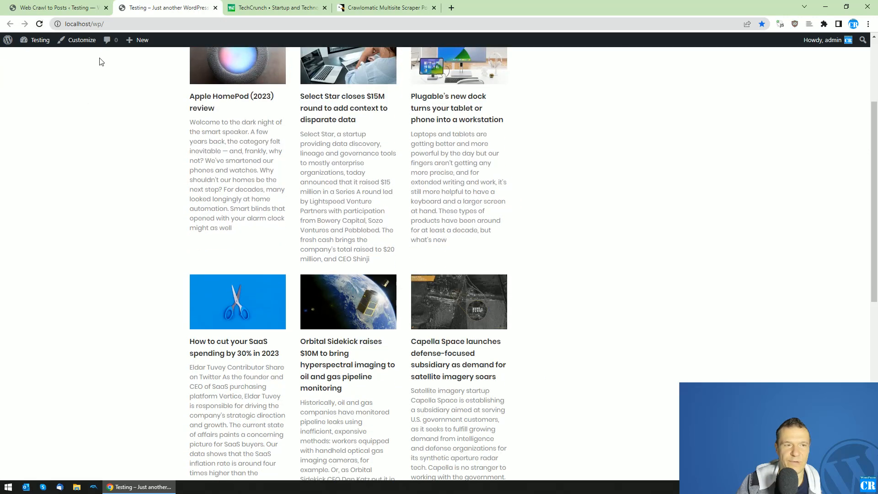
scroll(91, 115, "down", 8)
left_click(39, 24)
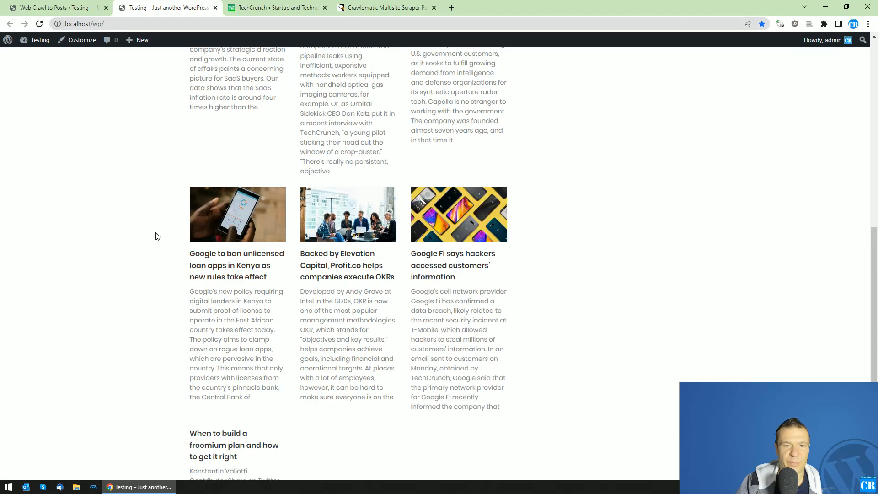
scroll(137, 211, "down", 5)
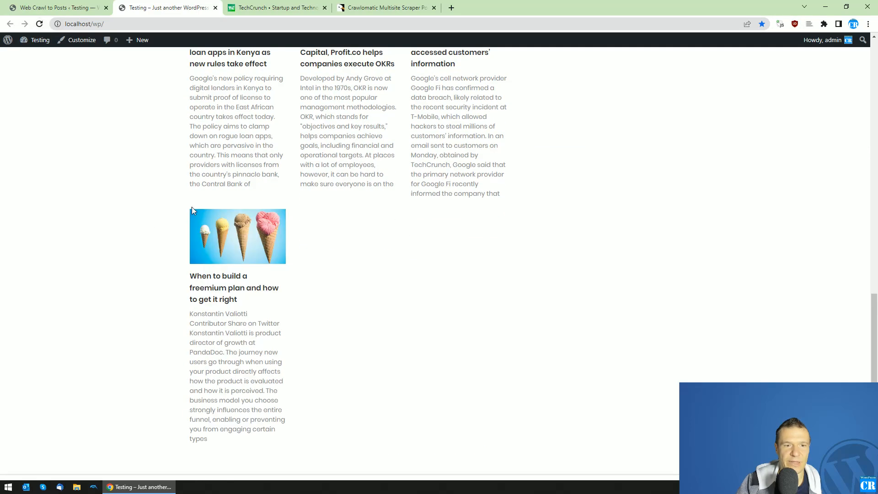
scroll(233, 256, "up", 10)
scroll(233, 261, "up", 4)
Step: Open the techcrunch.com rule's advanced settings and locate the Banned Words List and Required Words List under Posting Restrictions
left_click(55, 7)
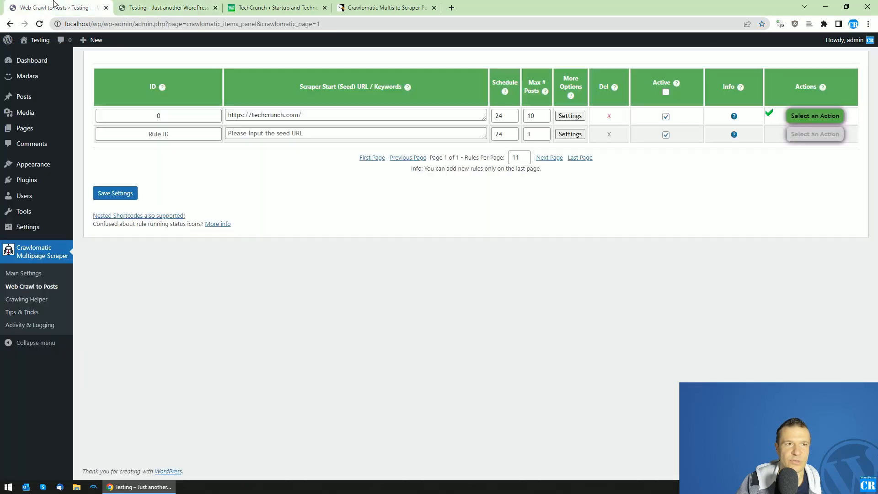
left_click(570, 115)
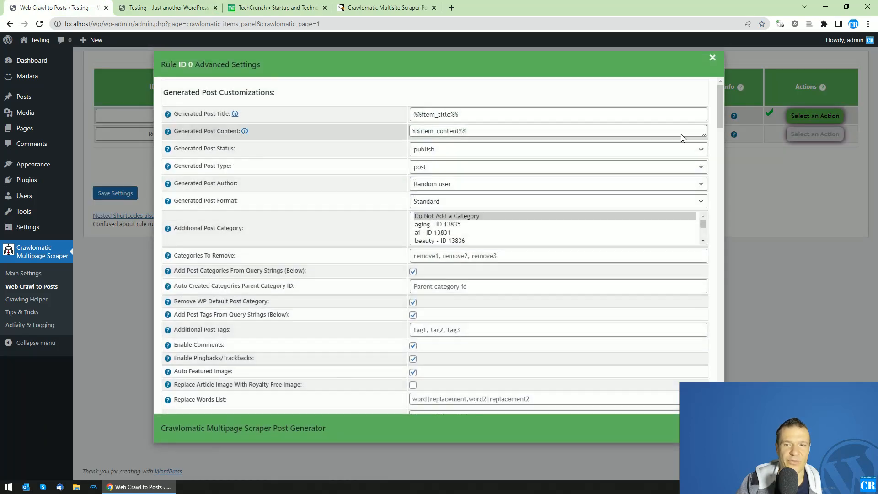
key("ctrl+f")
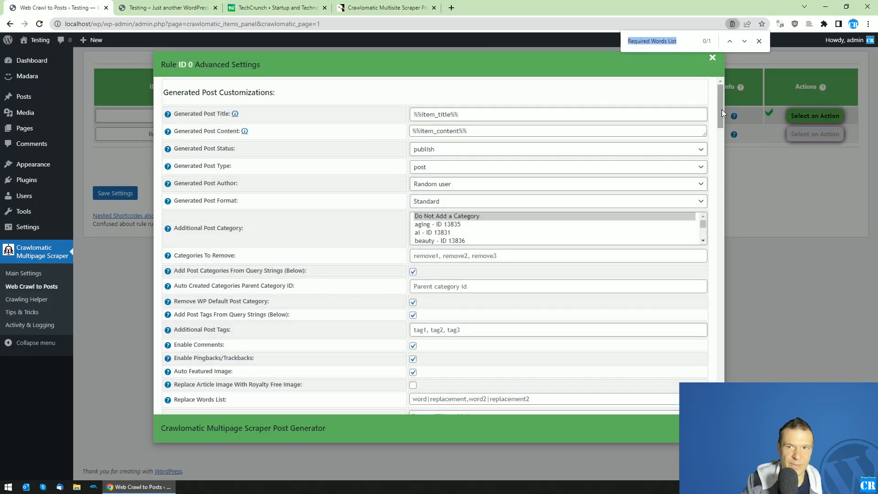
type("banned")
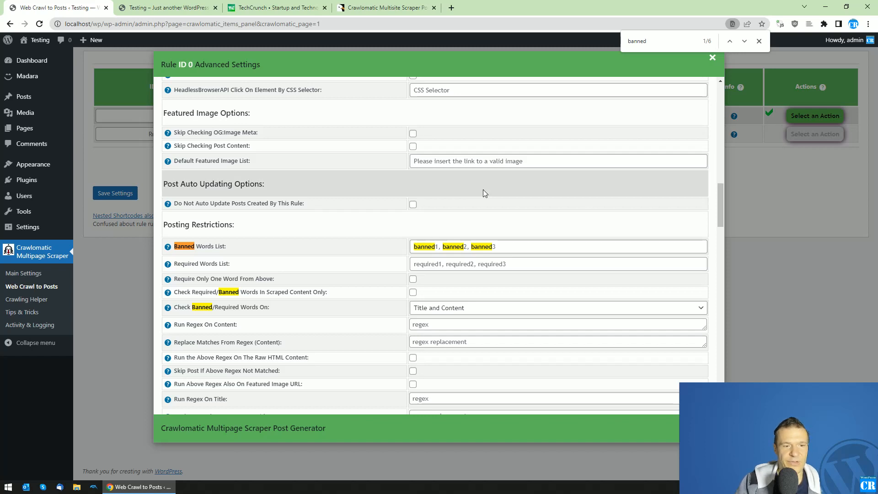
left_click_drag(175, 246, 218, 248)
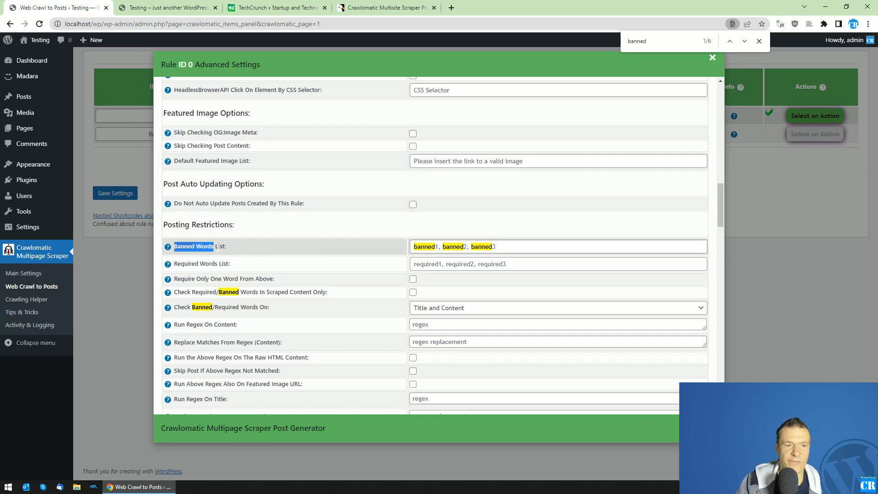
key("ctrl+f")
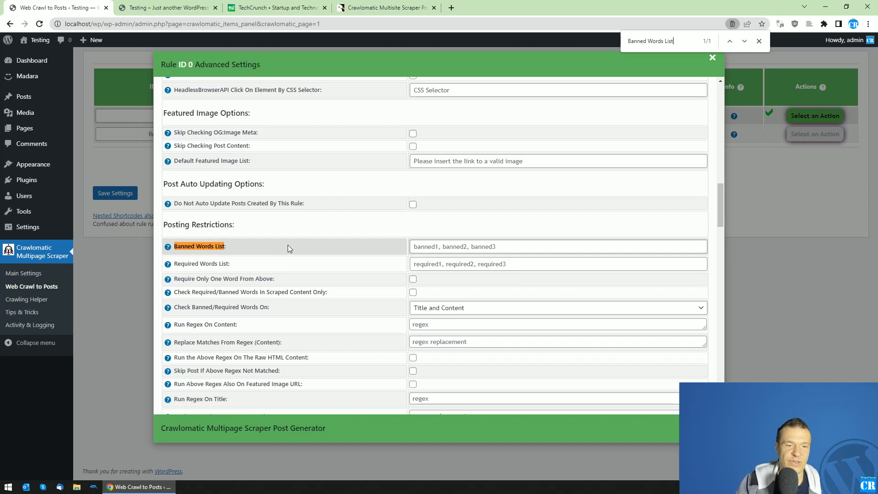
mouse_move(178, 247)
left_mouse_down()
mouse_move(213, 247)
mouse_move(199, 265)
mouse_move(188, 247)
left_mouse_up()
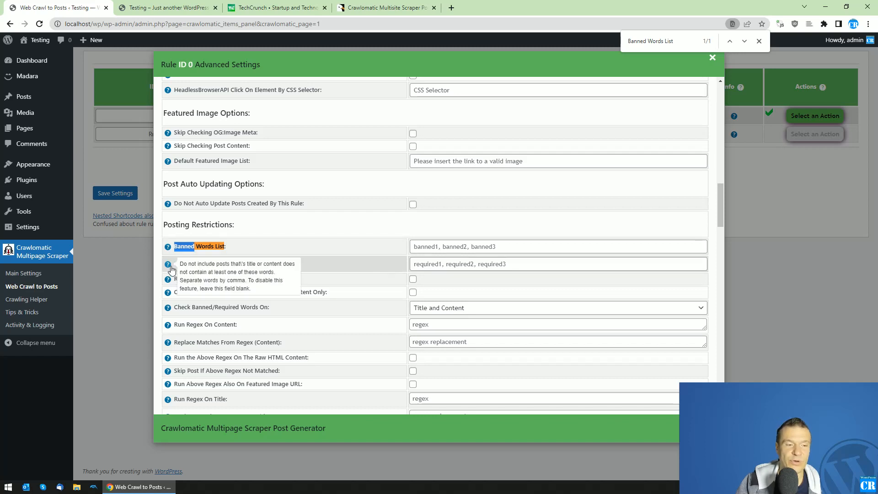
left_click_drag(174, 265, 184, 265)
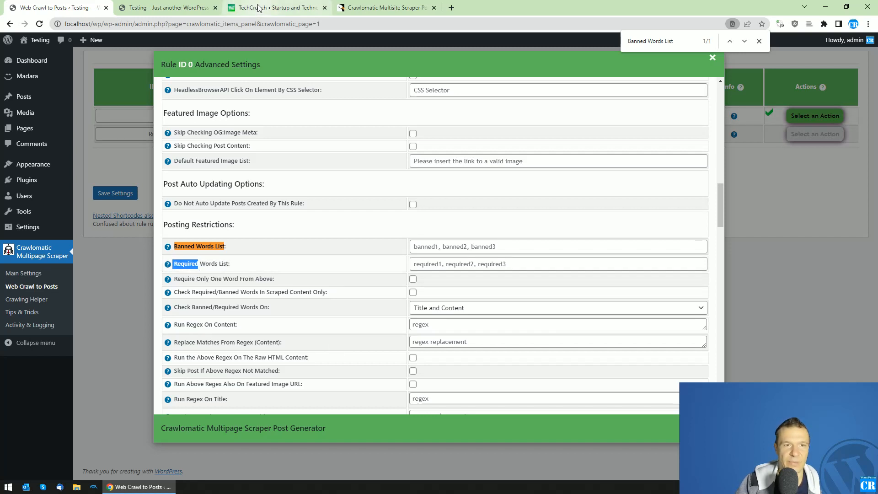
Step: Copy the word "workstation" from the Plugable dock headline under The Latest on the TechCrunch page
mouse_move(259, 8)
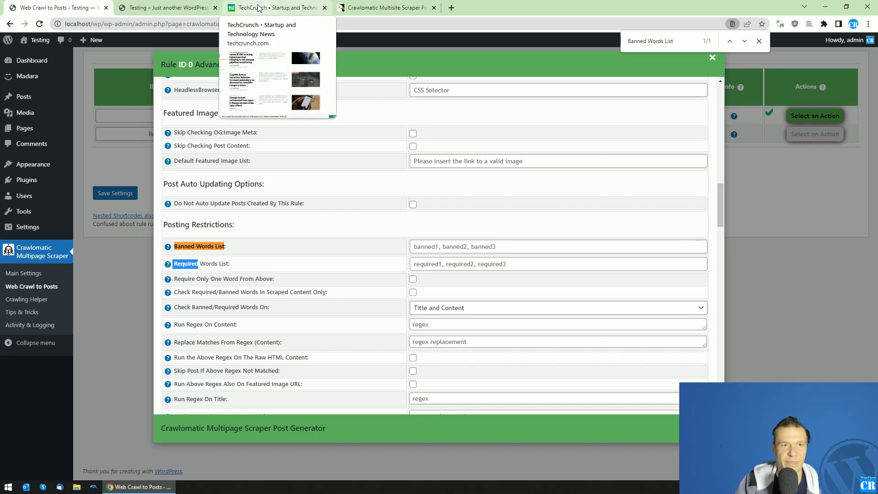
left_click(259, 8)
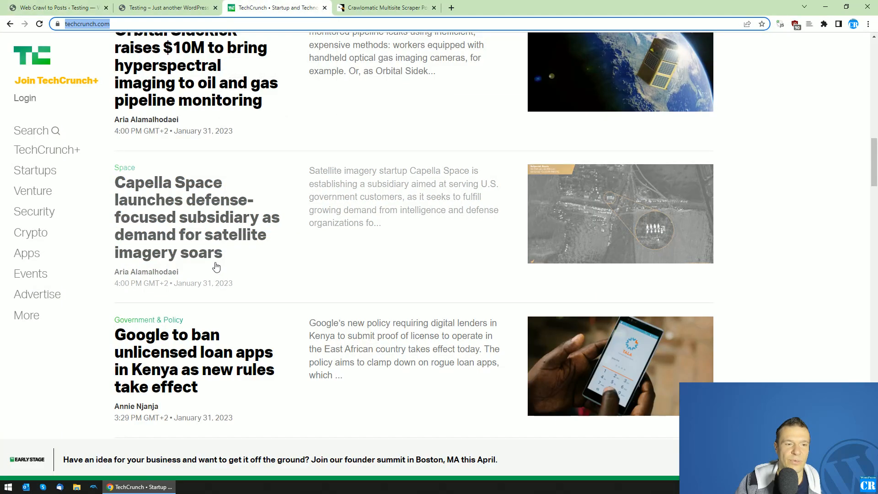
scroll(215, 264, "up", 10)
scroll(215, 264, "up", 5)
scroll(213, 275, "down", 2)
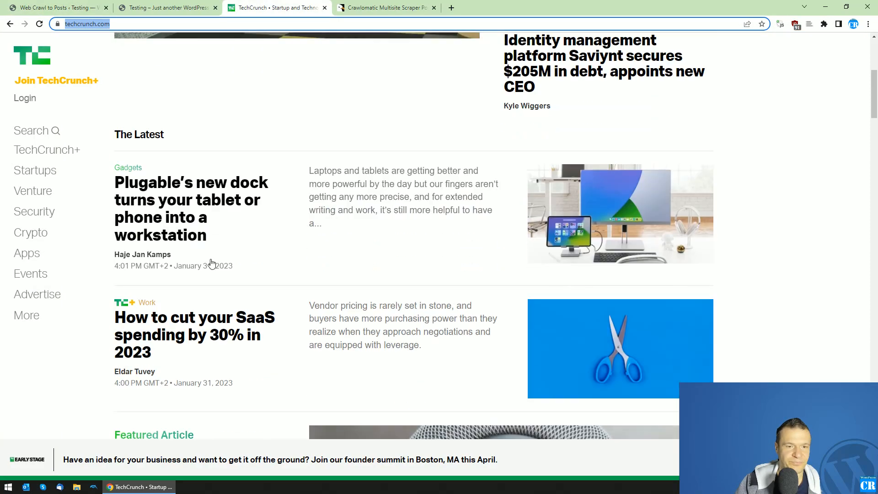
scroll(210, 261, "up", 5)
scroll(206, 272, "down", 6)
scroll(195, 260, "down", 1)
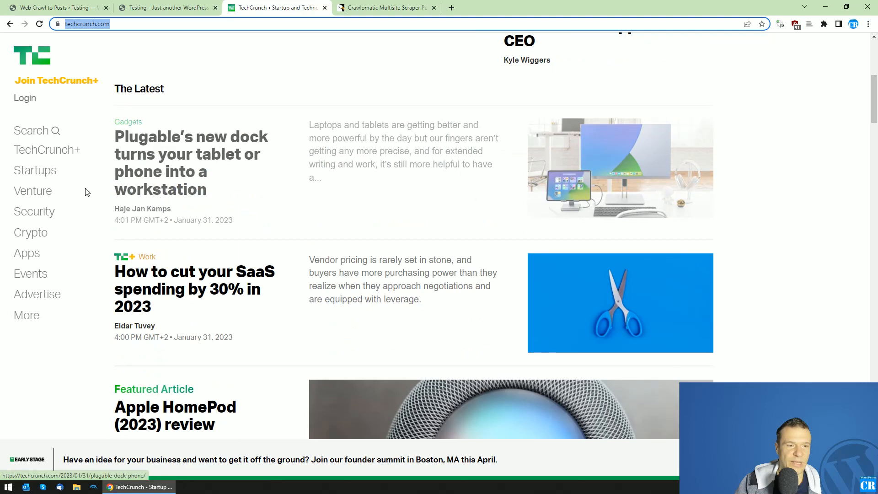
left_click_drag(84, 190, 132, 190)
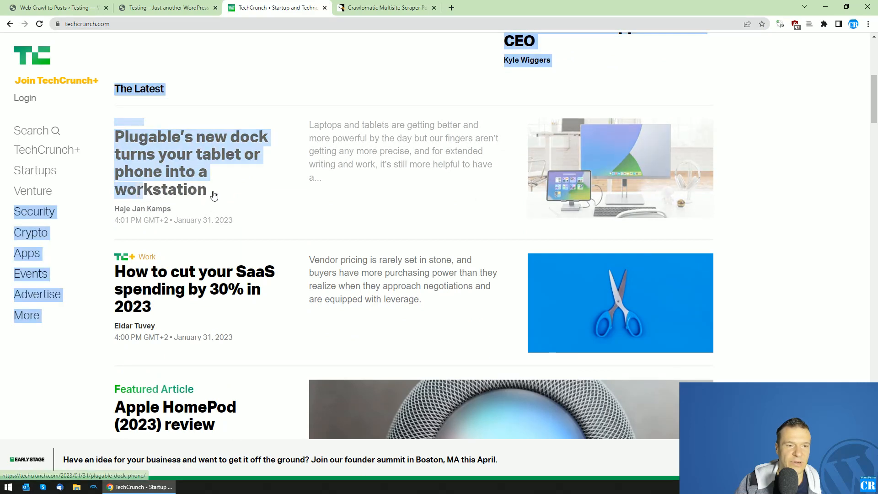
left_click(234, 205)
left_click_drag(210, 194, 118, 192)
key("ctrl+c")
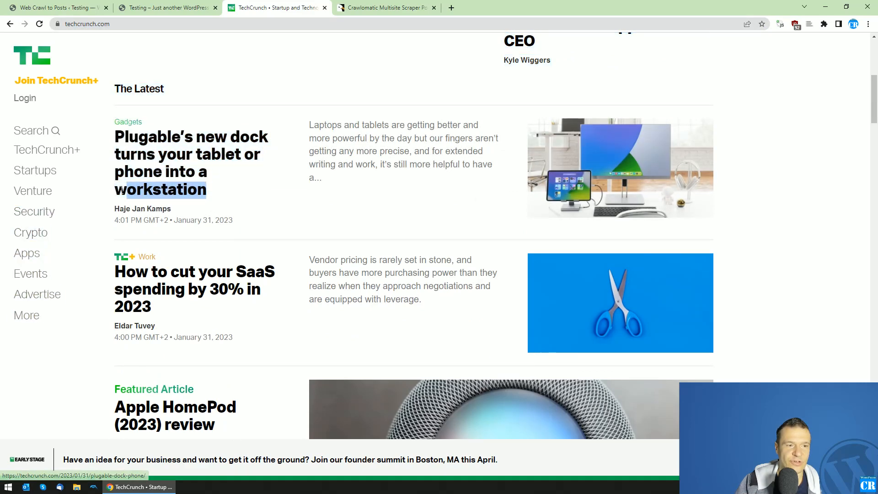
Step: Paste "workstation" into the Required Words List of the techcrunch.com rule's advanced settings
left_click(163, 4)
left_click(55, 7)
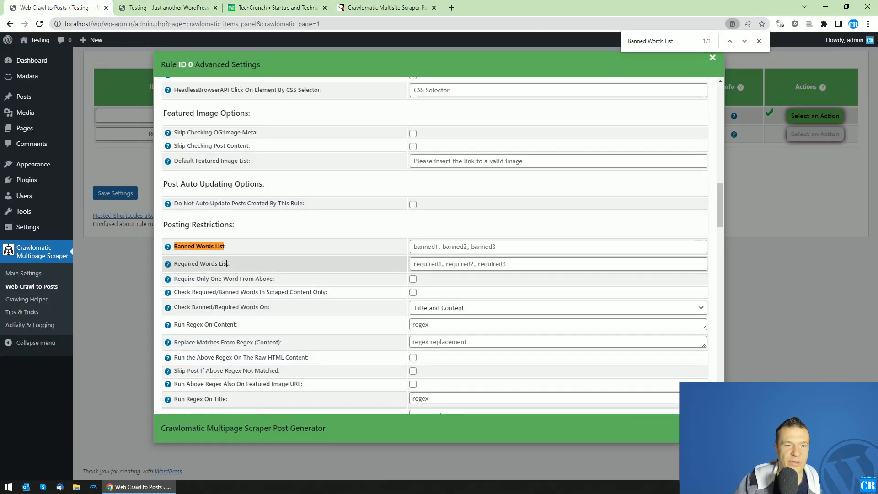
left_click(423, 264)
key("ctrl+v")
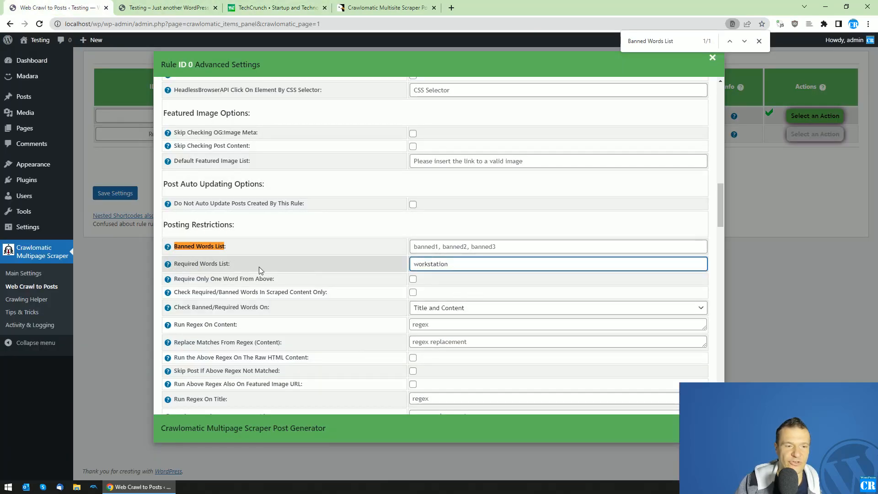
Step: Add "Apple", copied from the site's HomePod review title, to the Required Words List after a comma, and enable Require Only One Word From Above
left_click(175, 6)
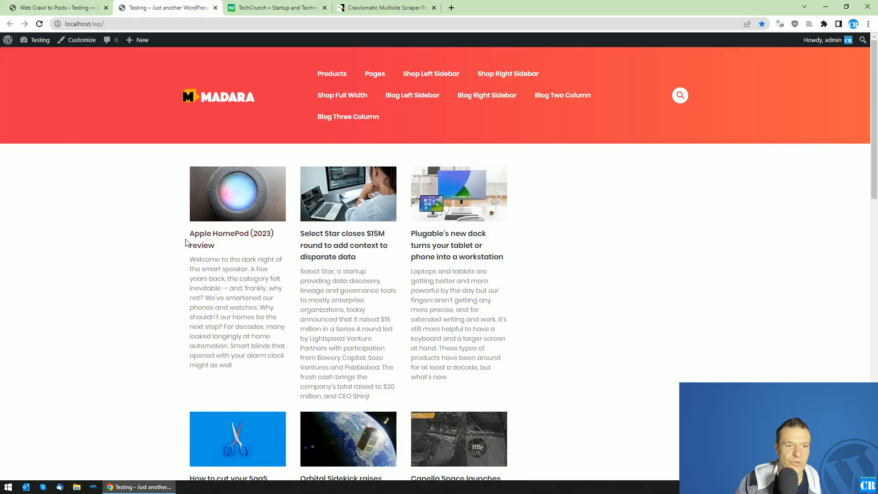
left_click_drag(185, 232, 211, 234)
key("ctrl+c")
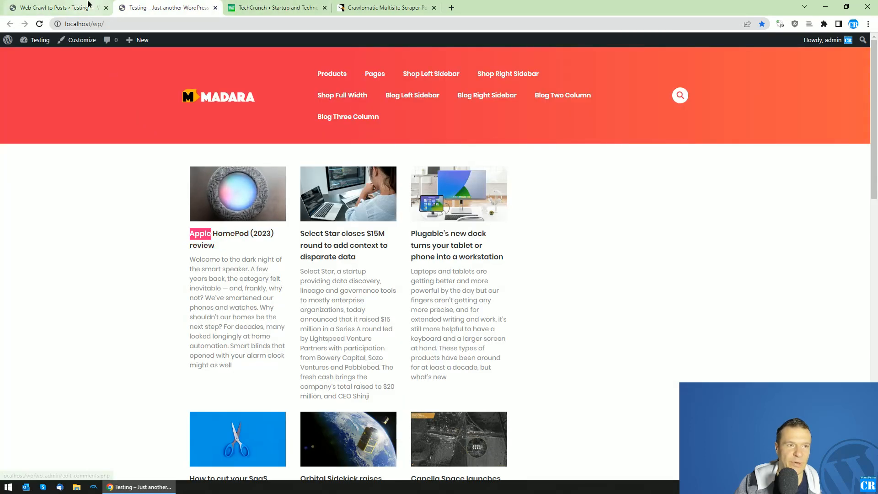
left_click(87, 3)
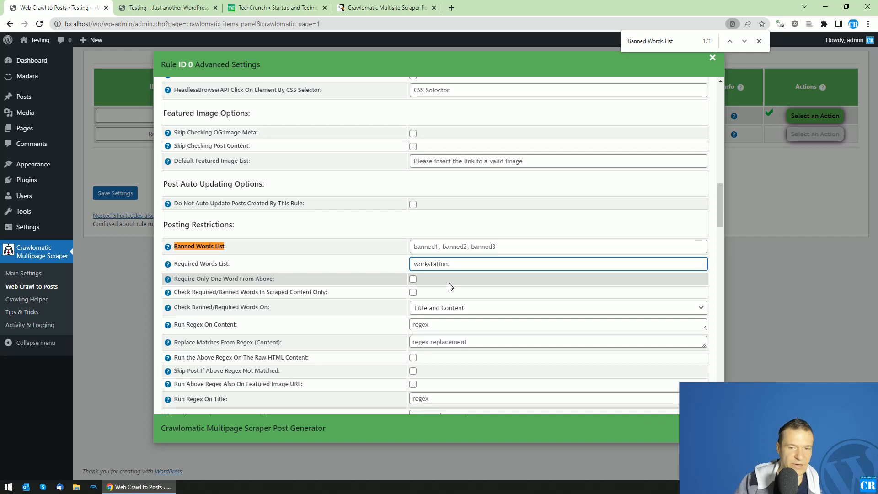
key("ctrl+v")
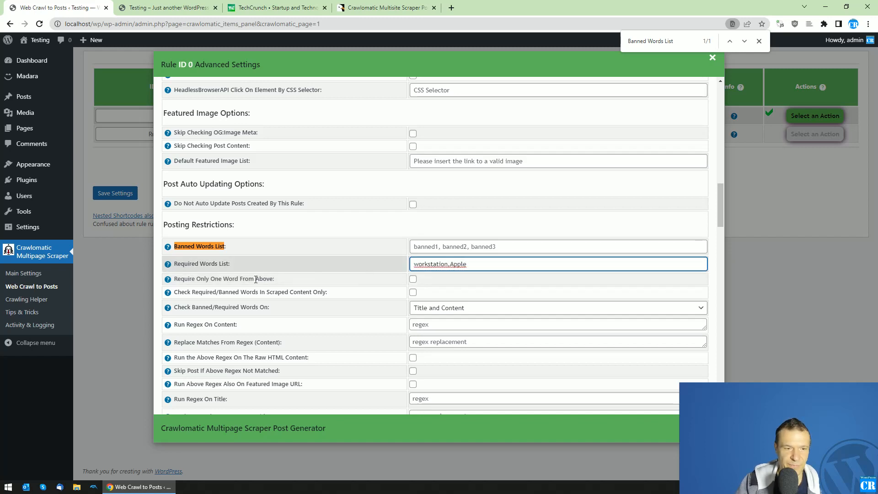
left_click_drag(174, 279, 274, 279)
left_click(412, 279)
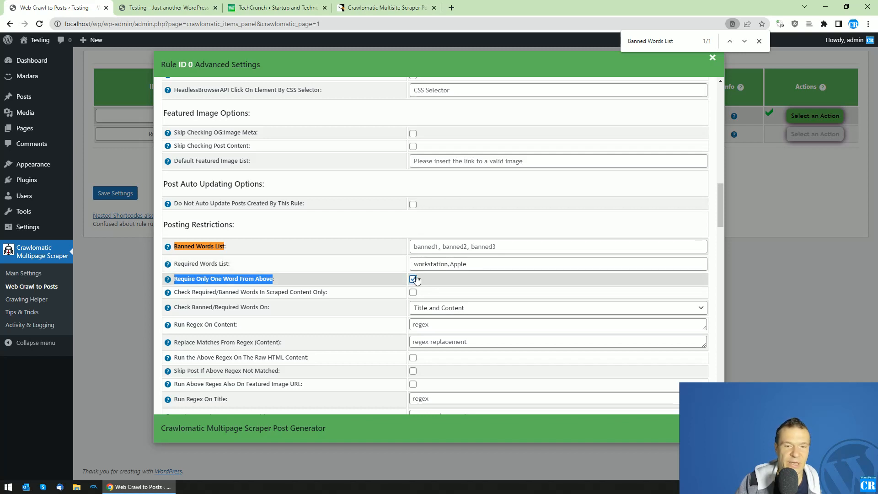
left_click_drag(414, 264, 485, 264)
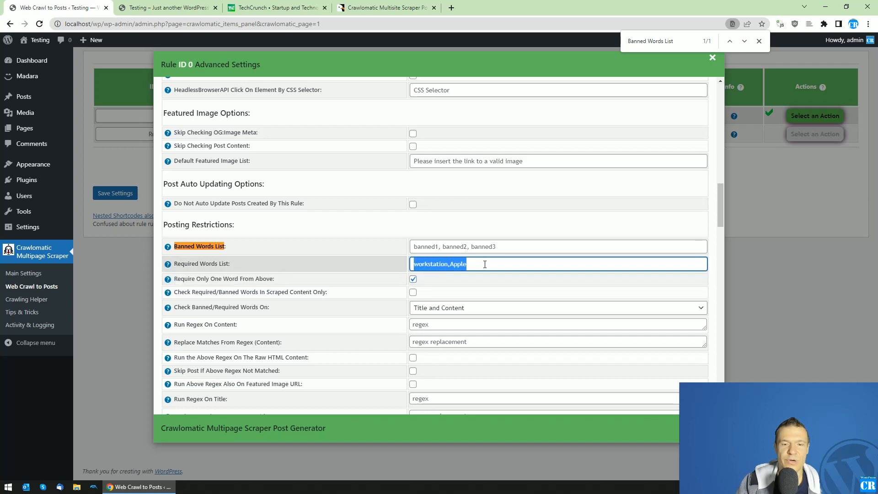
double_click(437, 264)
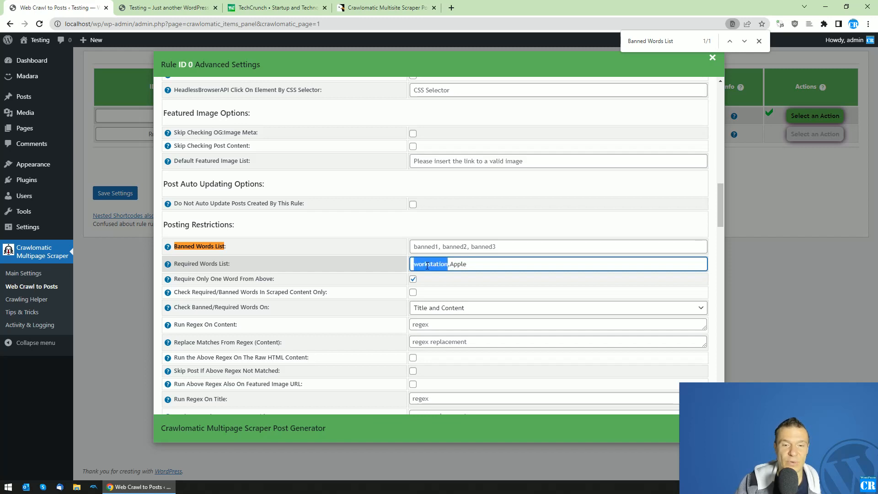
double_click(430, 265)
double_click(458, 264)
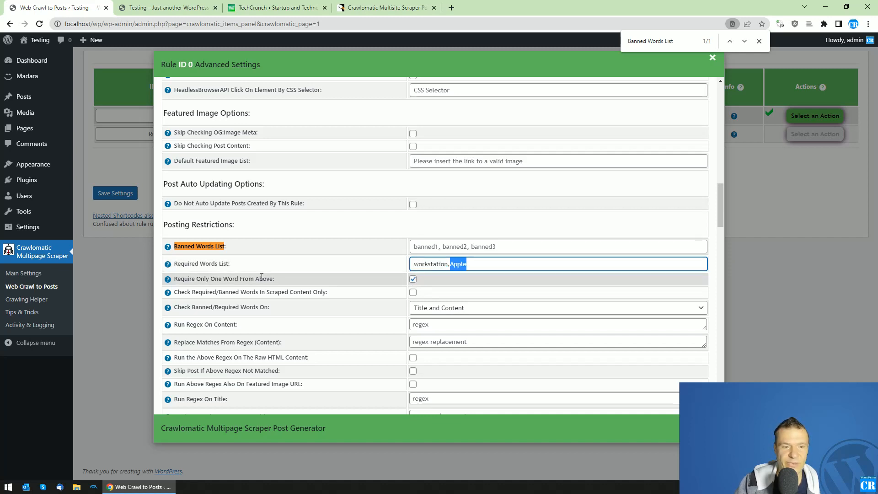
left_click_drag(196, 279, 414, 269)
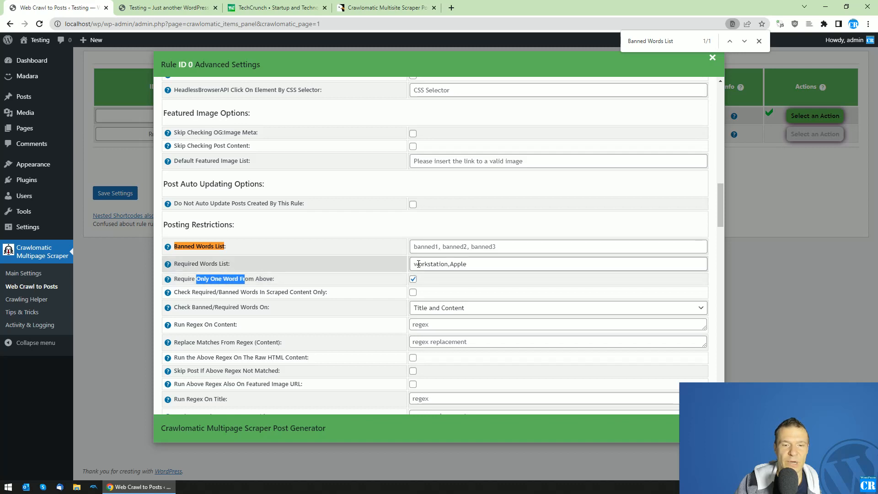
double_click(418, 264)
left_click(448, 265)
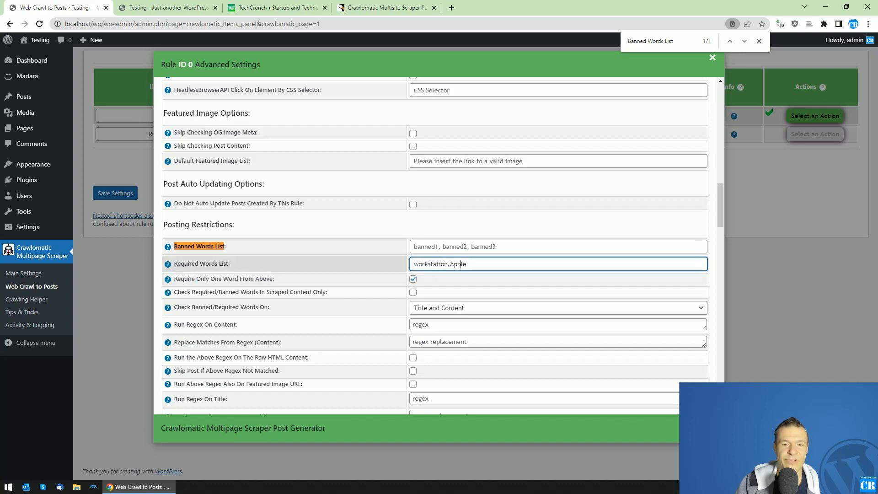
double_click(459, 264)
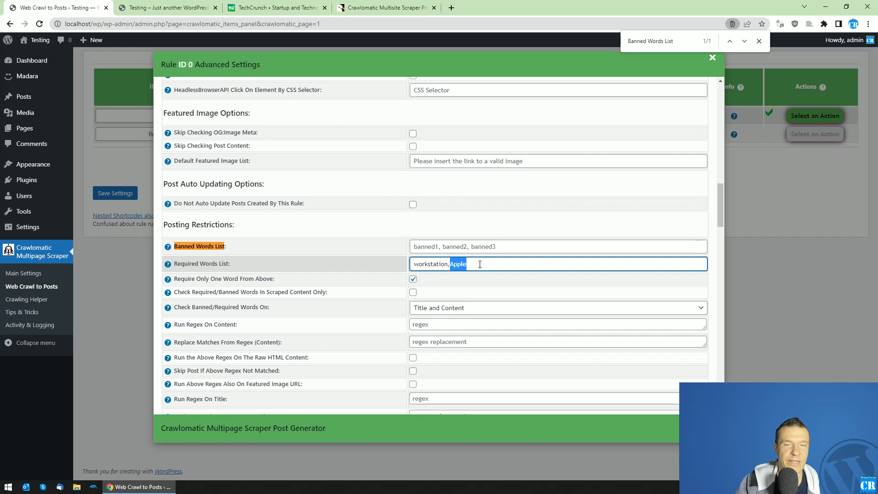
left_click(461, 268)
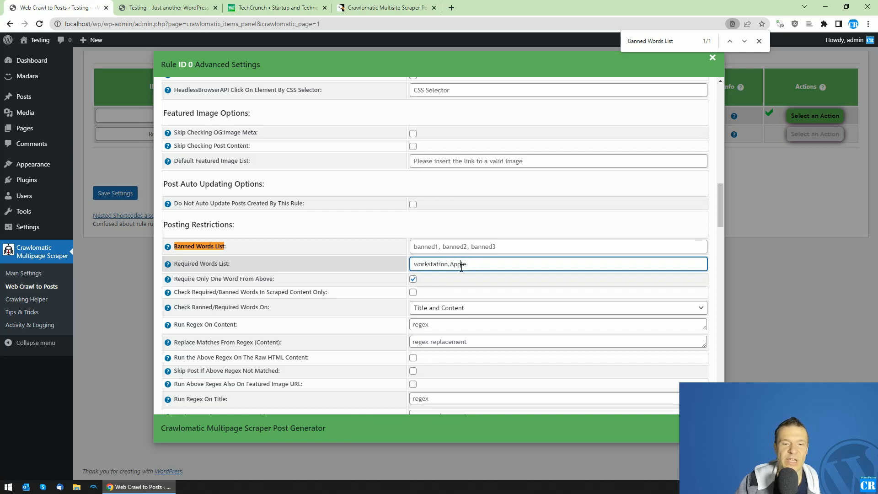
Step: Save the rule settings and permanently delete all posts generated by the techcrunch.com rule, refreshing the site's front page
left_click(119, 195)
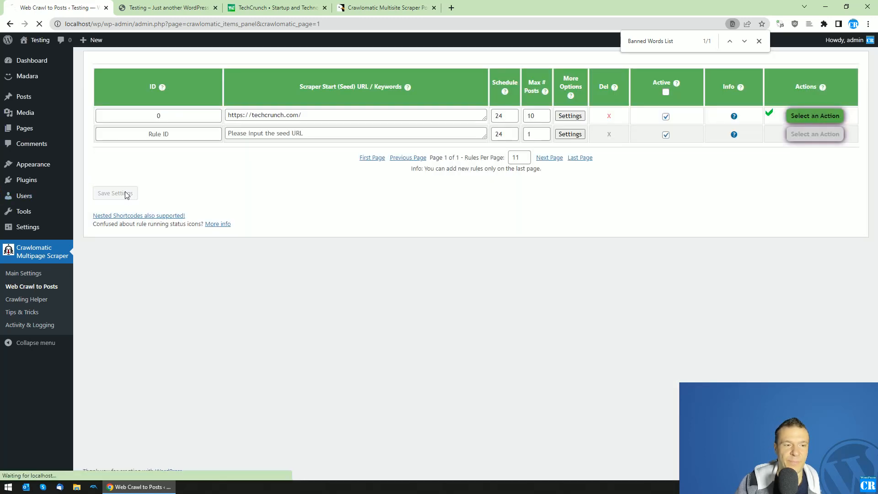
left_click(814, 117)
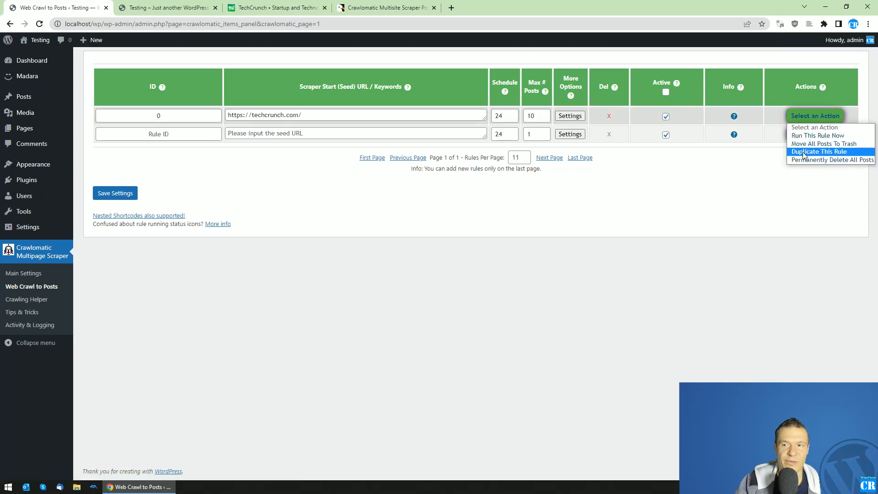
left_click(823, 160)
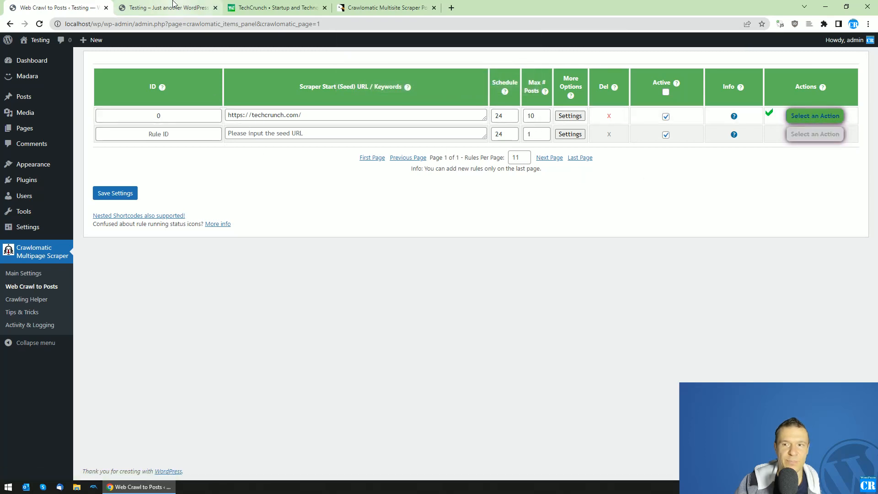
left_click(165, 7)
left_click(205, 97)
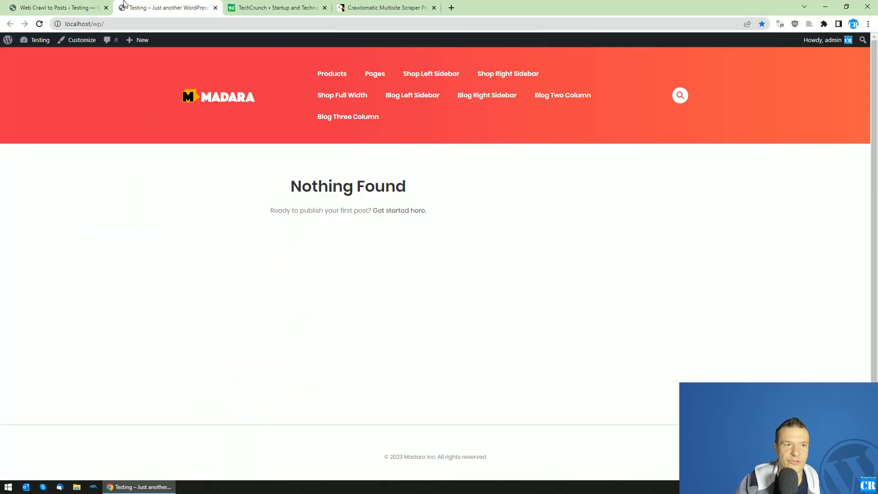
Step: Run the techcrunch.com rule to import articles using the required words
left_click(50, 7)
left_click(815, 115)
left_click(818, 136)
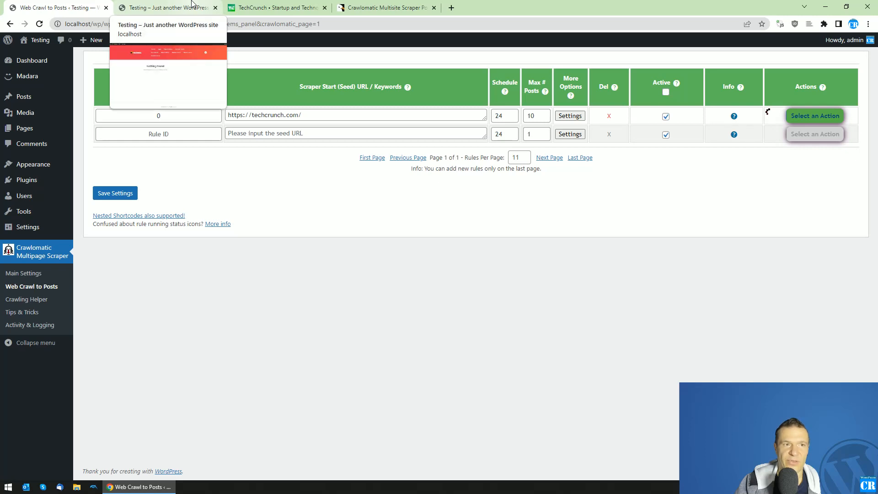
left_click(154, 7)
left_click(62, 7)
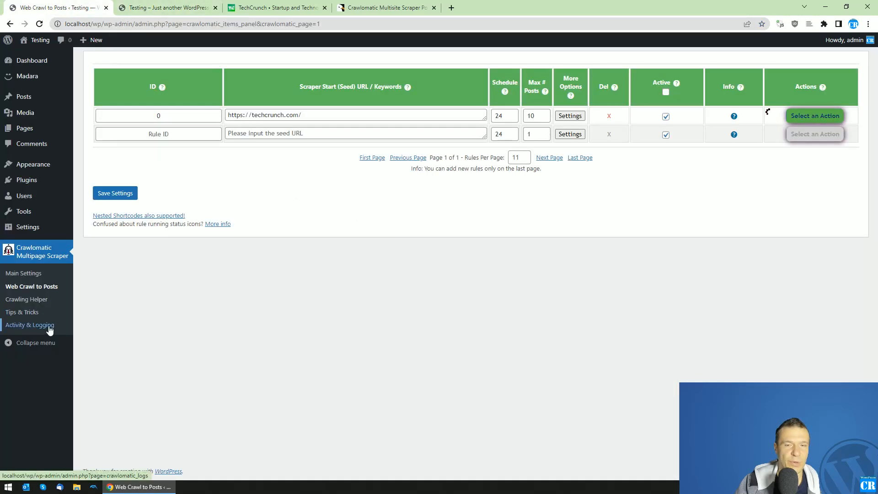
Step: Open Activity & Logging in a separate tab and examine which articles the latest run published or skipped
middle_click(49, 328)
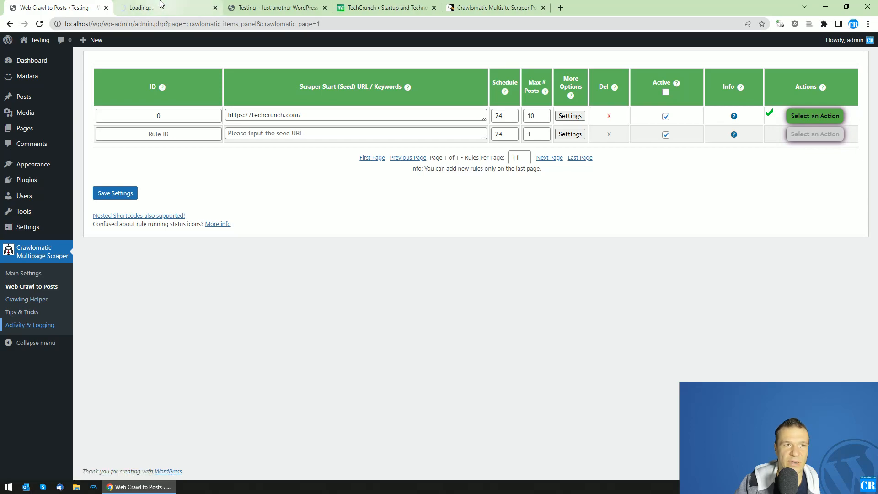
left_click(161, 7)
scroll(457, 228, "down", 15)
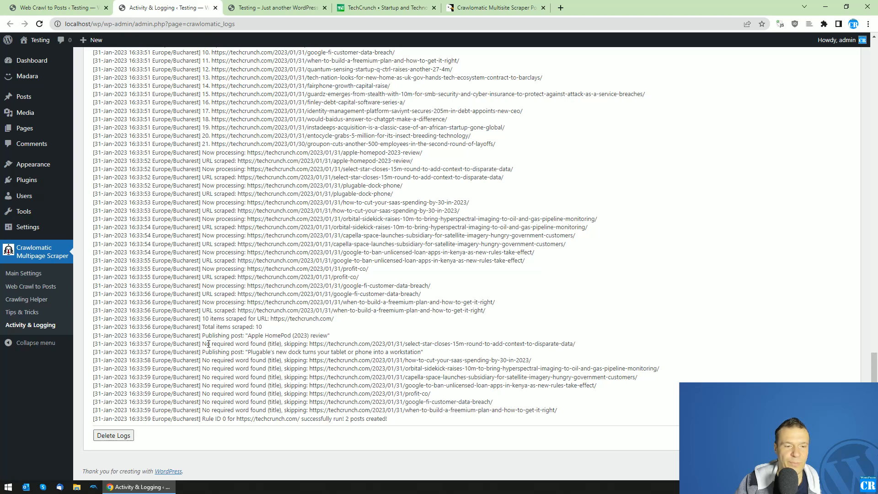
left_click_drag(213, 336, 294, 335)
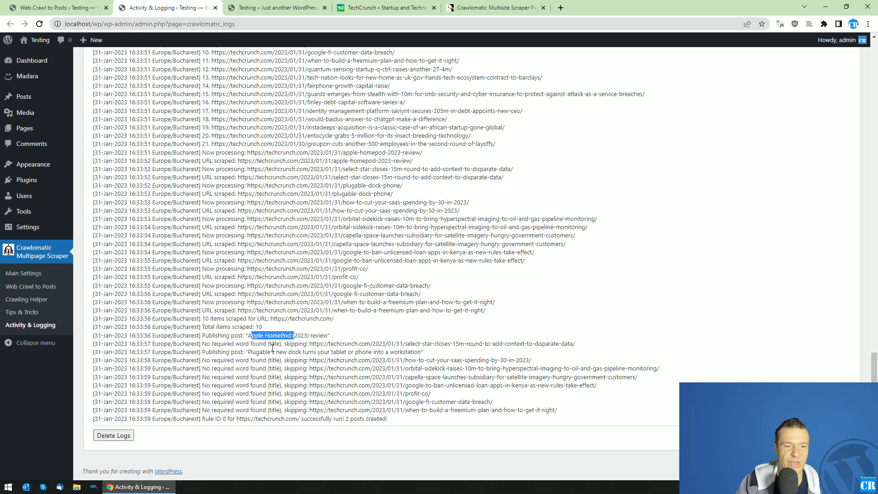
left_click_drag(213, 352, 315, 352)
left_click_drag(250, 360, 271, 410)
Step: Refresh the Testing site's front page and review the imported posts against the required words
left_click(60, 8)
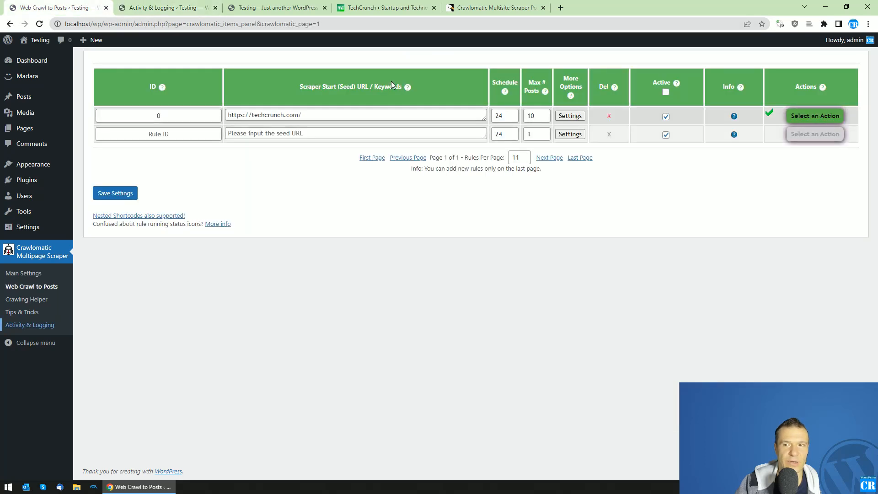
left_click(262, 8)
left_click(205, 96)
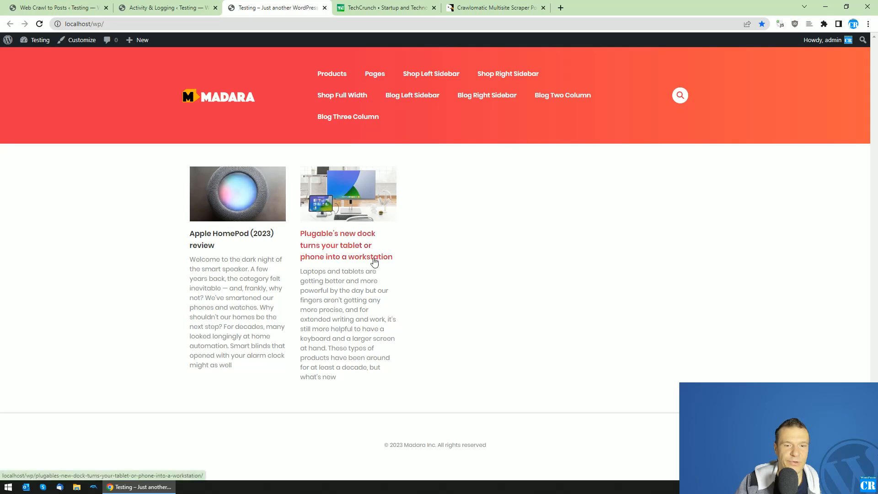
left_click(164, 7)
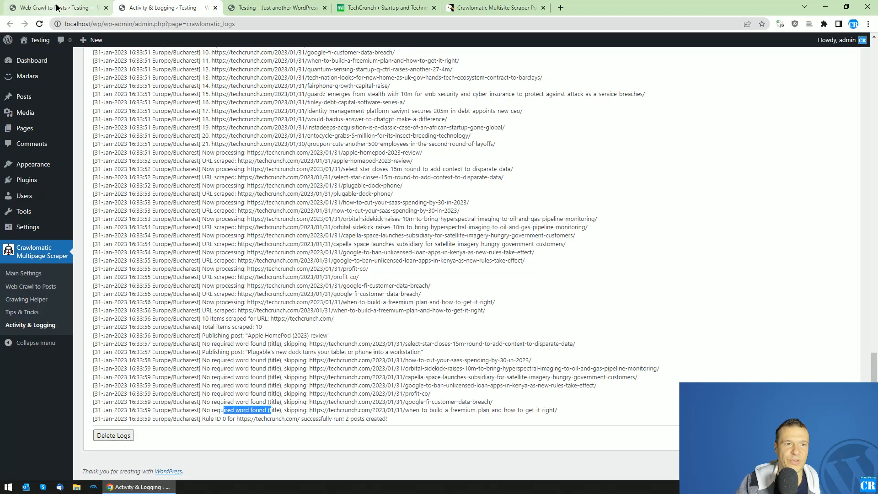
Step: Reopen the techcrunch.com rule's advanced settings and find the Banned Words List under Posting Restrictions
left_click(57, 7)
left_click(572, 115)
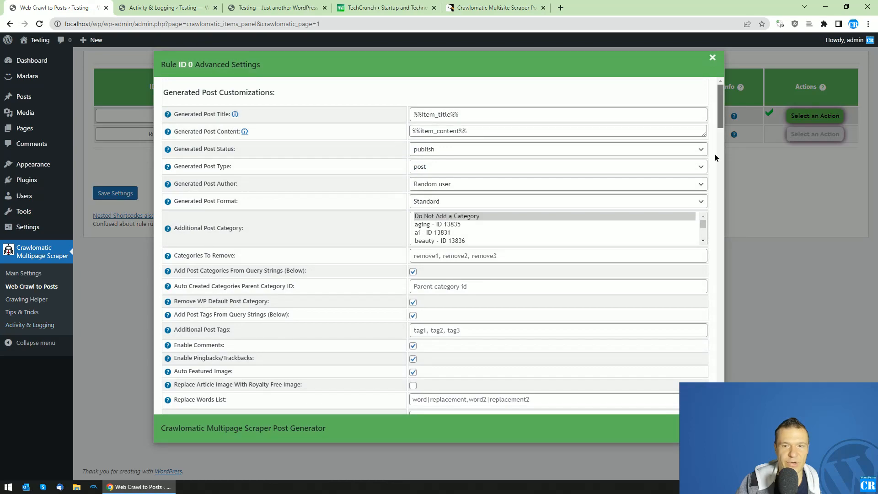
scroll(709, 273, "down", 10)
scroll(706, 298, "up", 10)
scroll(703, 314, "down", 5)
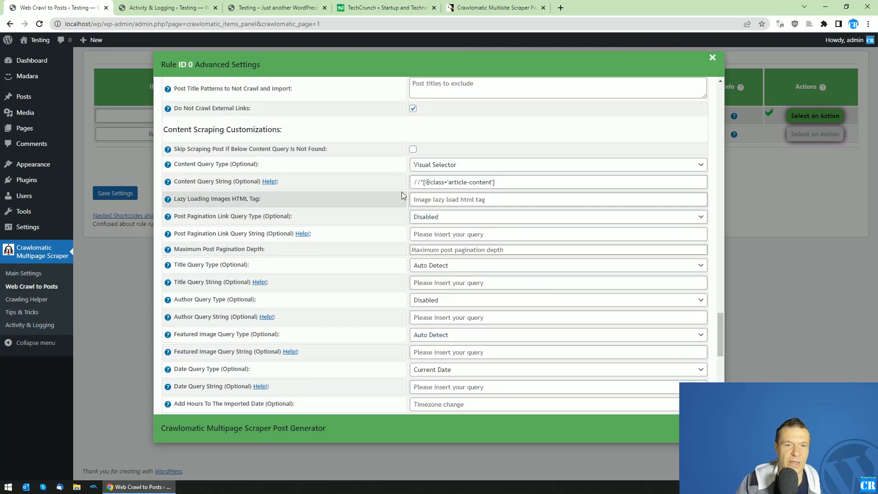
key("ctrl+f")
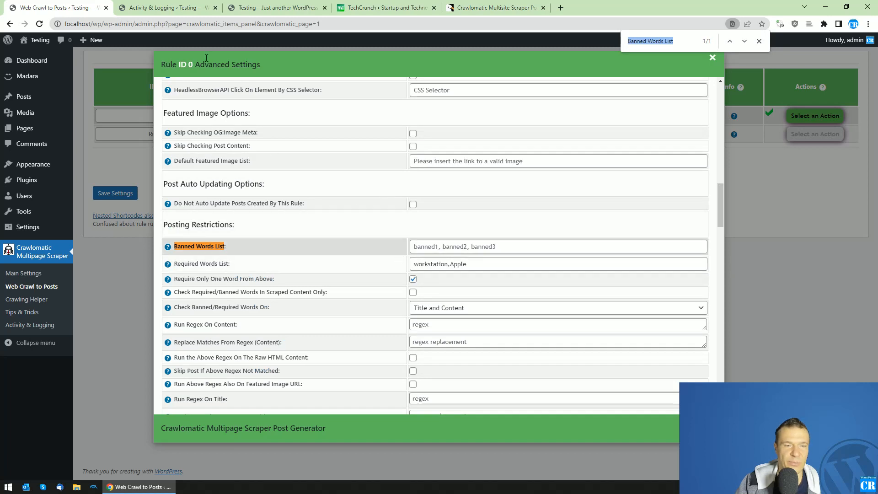
Step: Move "workstation,Apple" from the Required Words List to the Banned Words List and disable Require Only One Word From Above
triple_click(416, 264)
key("ctrl+c")
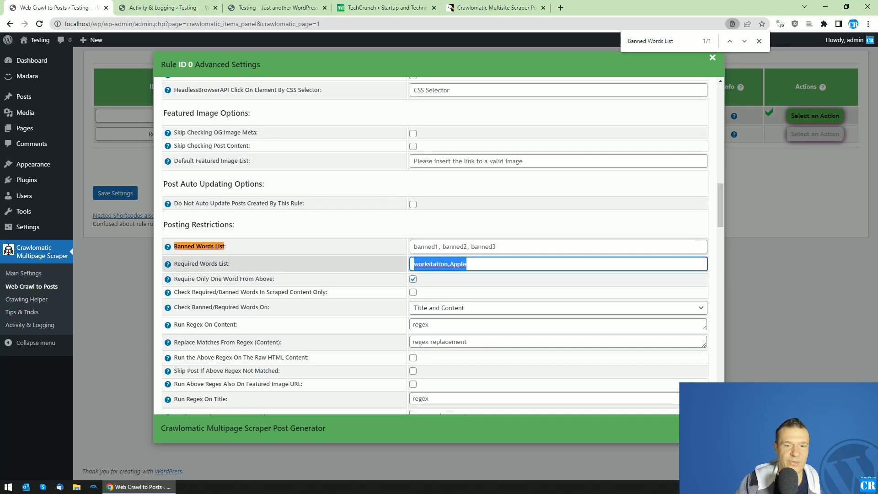
left_click(416, 246)
key("ctrl+v")
left_click(413, 279)
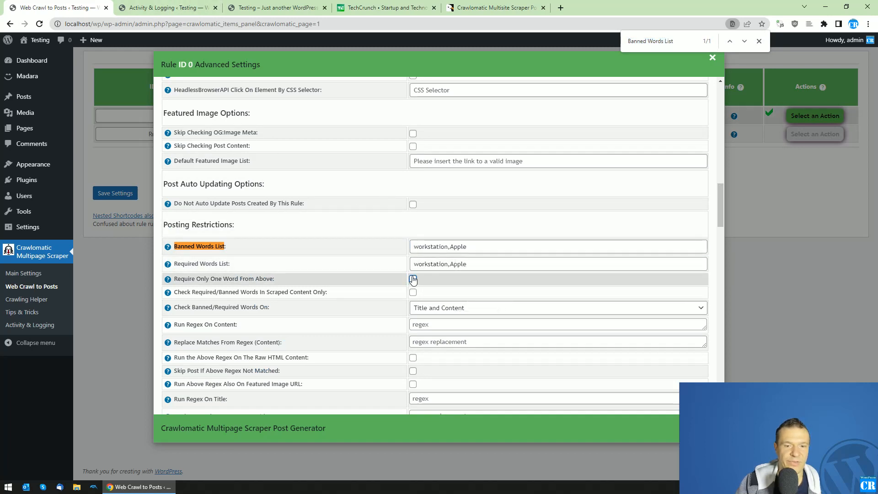
triple_click(439, 263)
key("BackSpace")
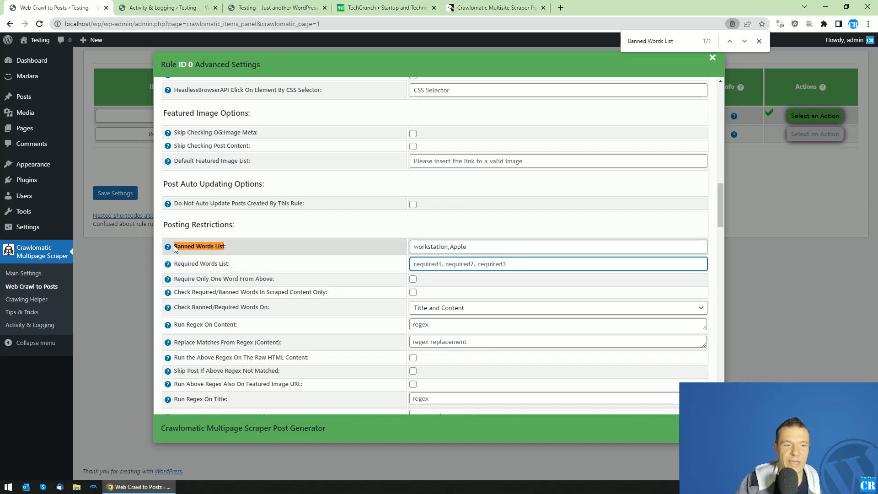
left_click_drag(174, 247, 194, 247)
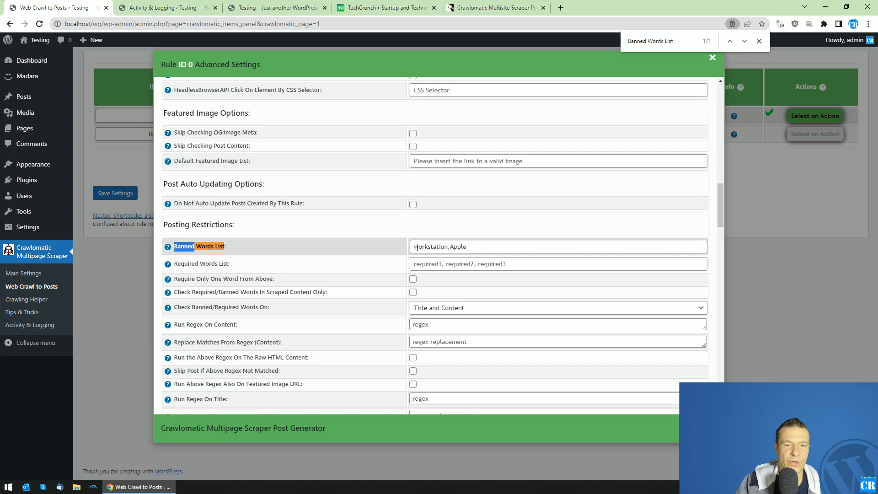
left_click_drag(417, 248, 472, 248)
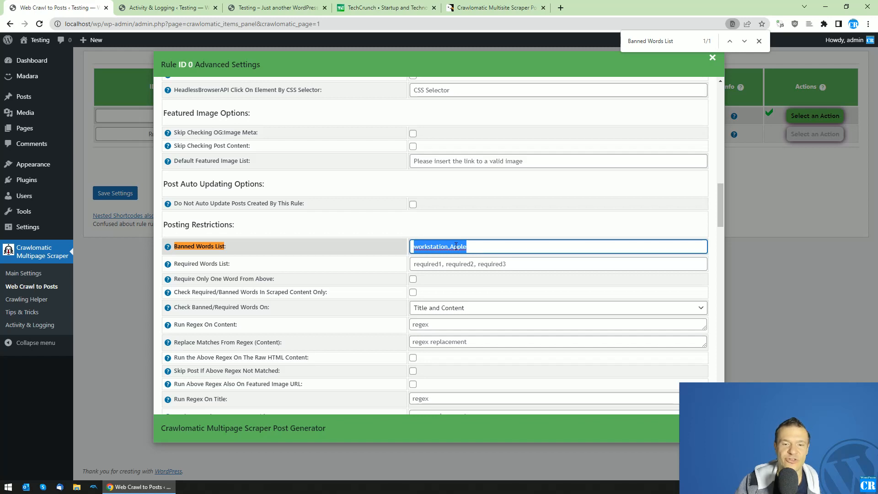
Step: Save the banned words settings, permanently delete all of the techcrunch.com rule's posts, and reload the site's front page
left_click(114, 209)
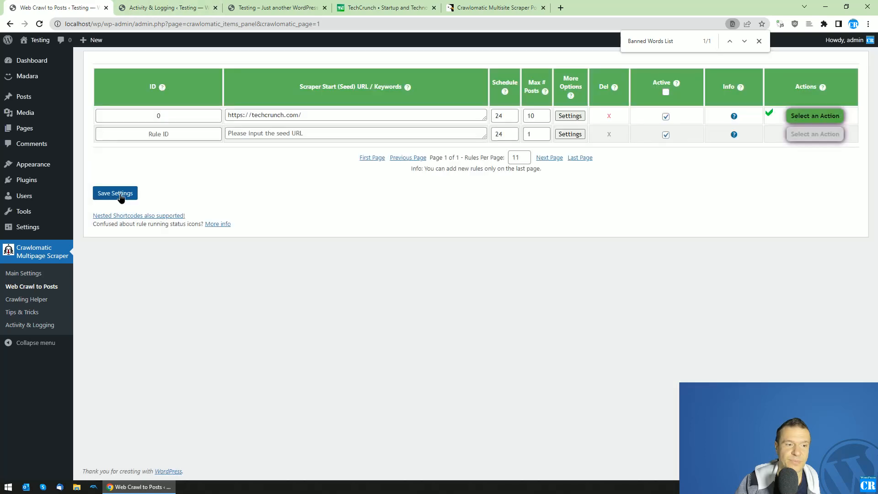
left_click(115, 193)
left_click(815, 116)
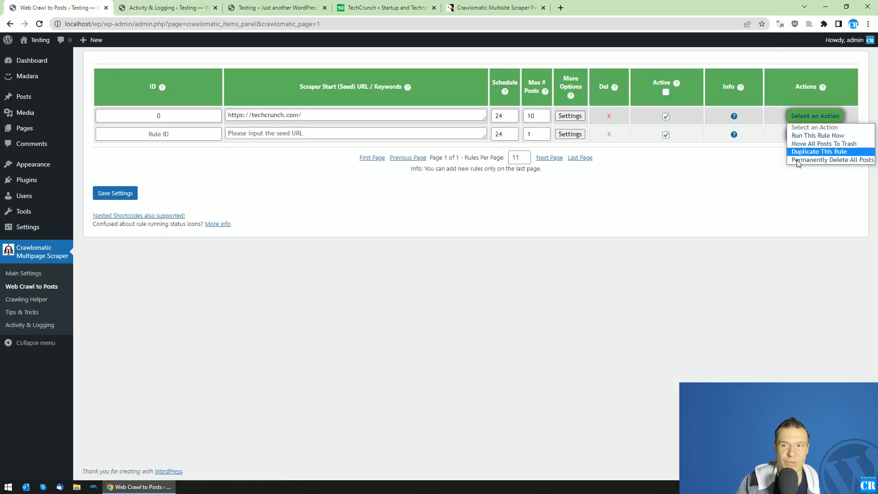
left_click(805, 152)
key("Return")
left_click(201, 8)
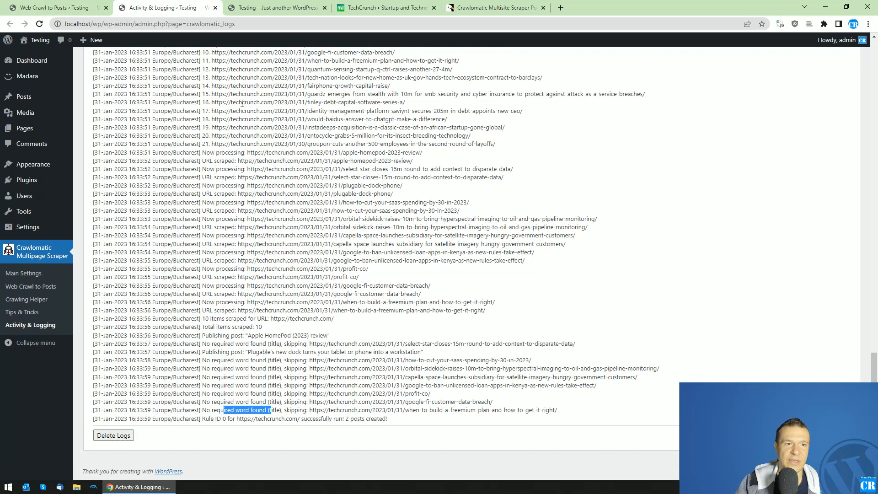
left_click(279, 8)
key("F5")
Step: Run the techcrunch.com rule again with the banned words applied
left_click(59, 8)
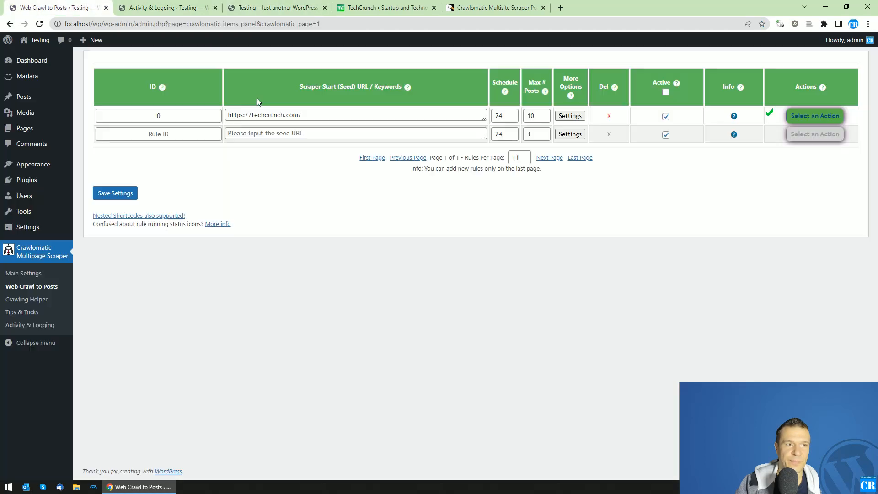
left_click(800, 117)
left_click(798, 136)
left_click(482, 76)
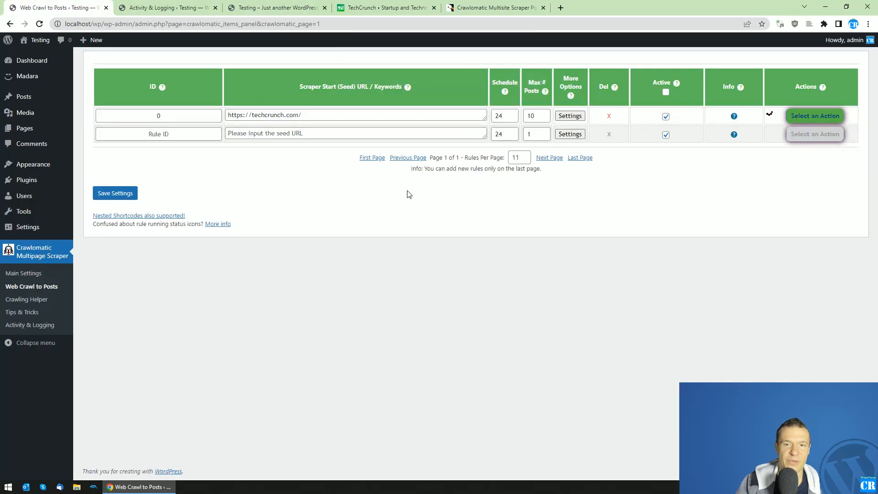
left_click(279, 7)
left_click(59, 8)
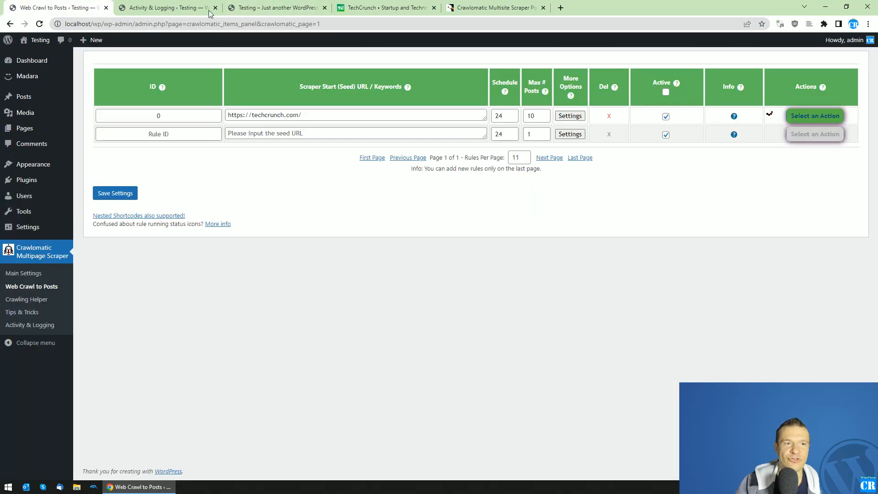
mouse_move(281, 2)
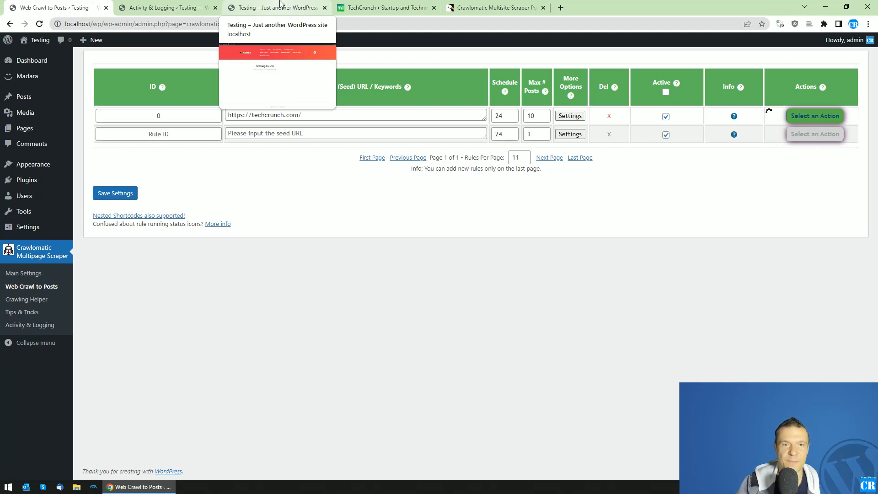
Step: Reload the activity log and examine how the latest run handled articles containing banned words
left_click(165, 7)
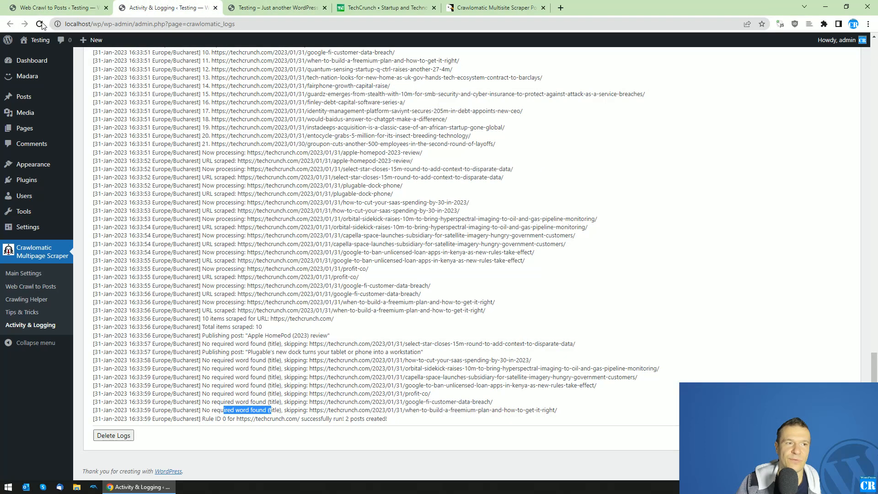
scroll(287, 303, "down", 5)
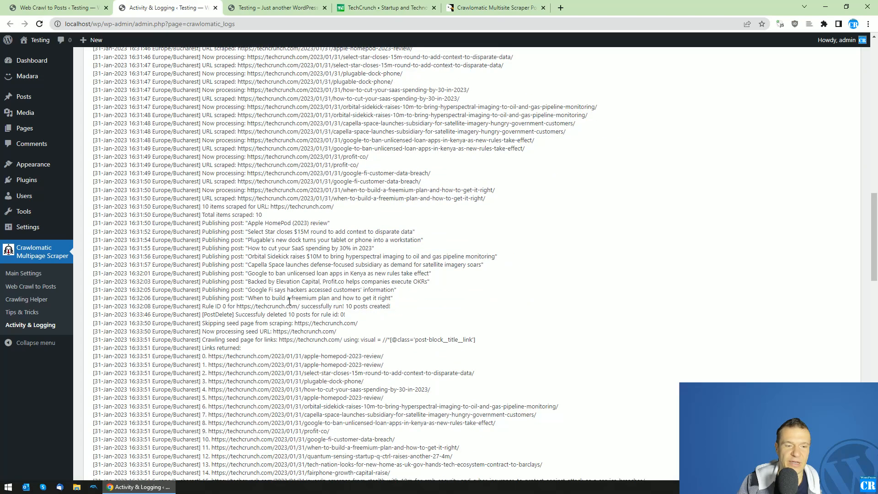
scroll(288, 303, "down", 8)
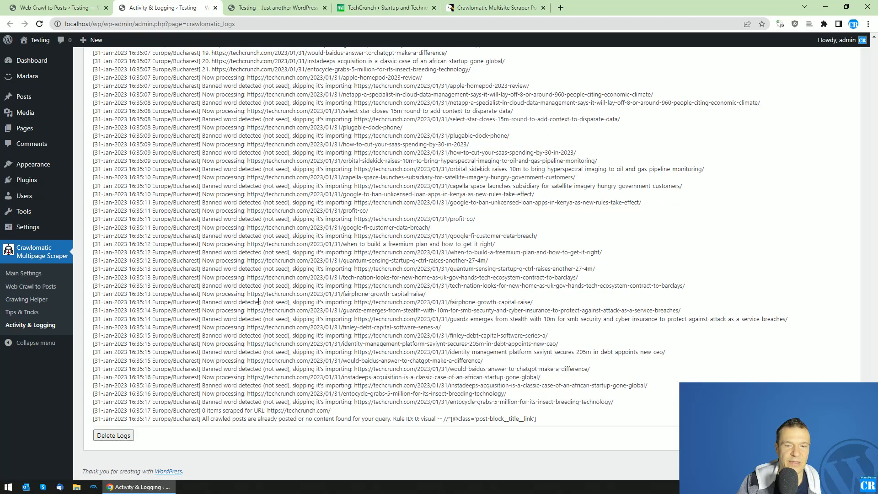
scroll(232, 366, "up", 1)
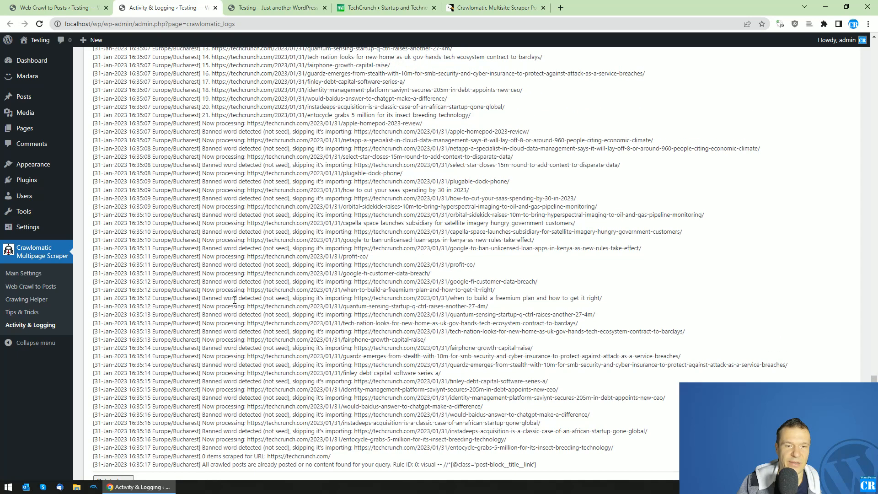
scroll(232, 292, "down", 1)
Step: Check the rule's run status and reload the Testing site's front page to look for imported posts
left_click(55, 7)
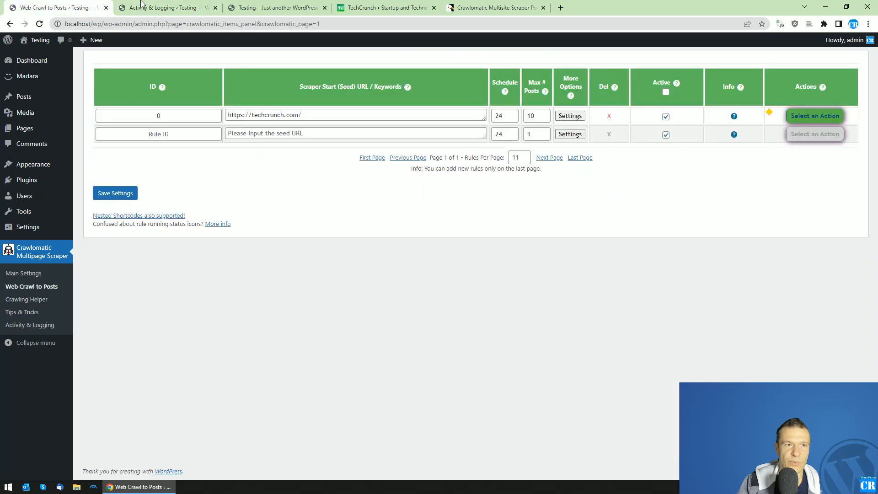
left_click(267, 6)
left_click(168, 23)
left_click(135, 6)
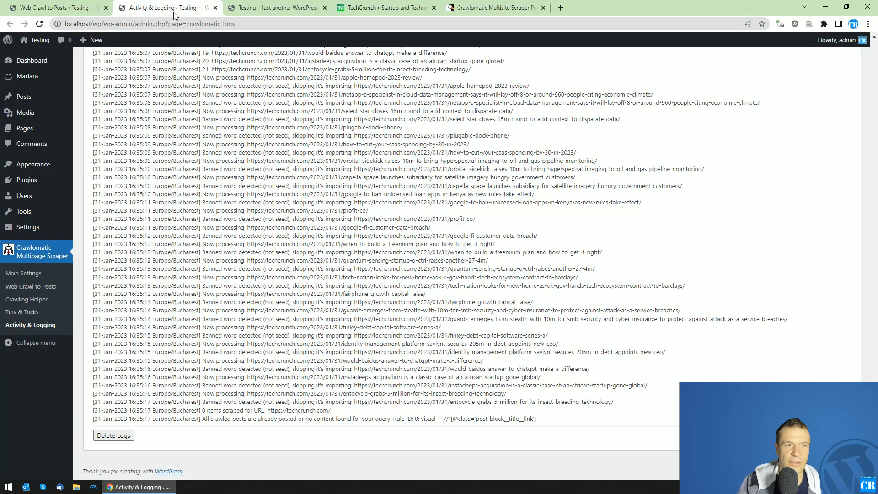
Step: Remove the word workstation from the techcrunch.com rule's Banned Words List, keeping only Apple, and save the rule settings
left_click(55, 8)
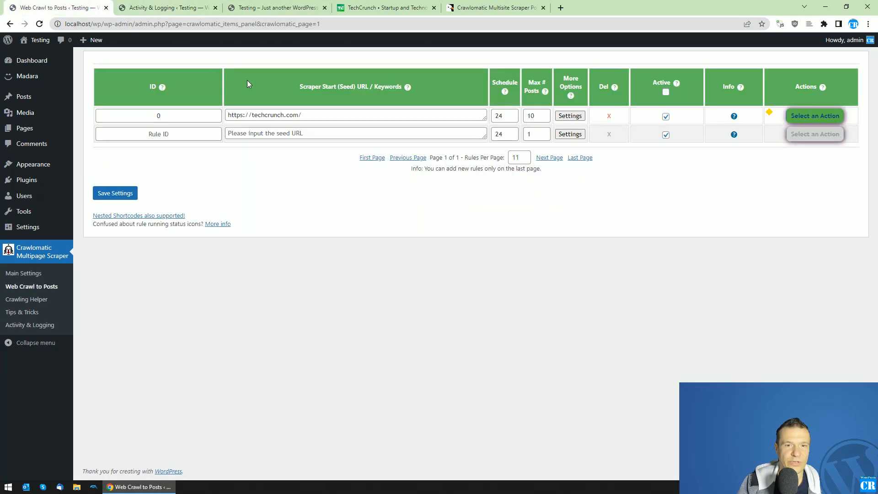
left_click(570, 116)
scroll(408, 249, "down", 15)
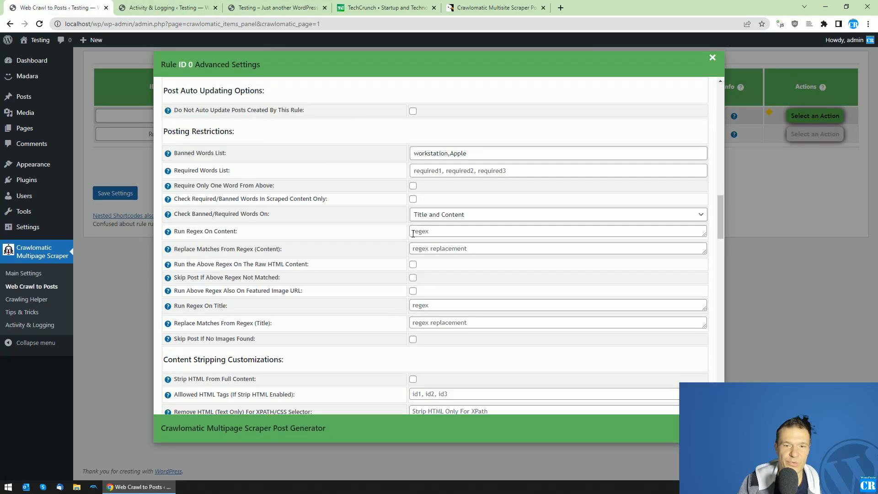
scroll(408, 249, "down", 20)
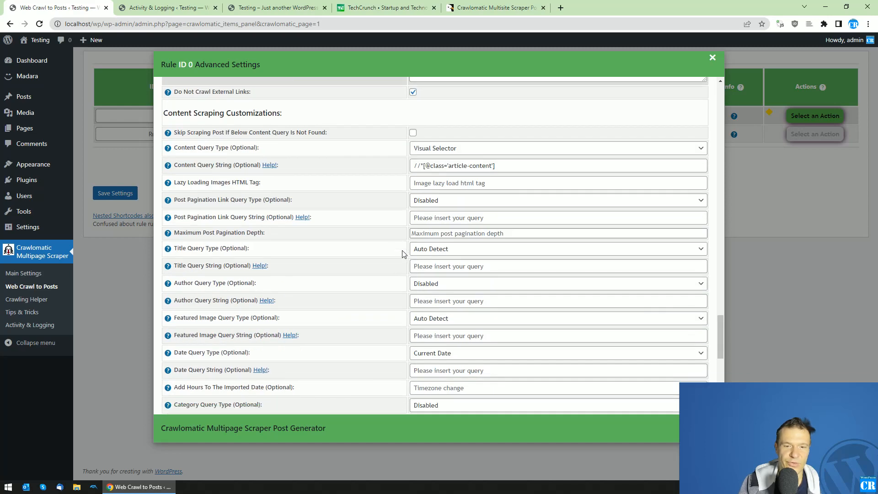
scroll(404, 253, "up", 10)
key("ctrl+f")
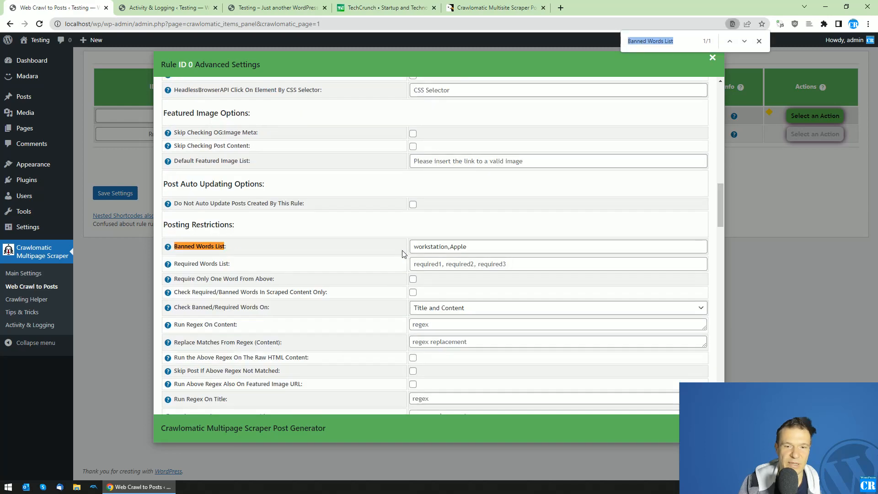
left_click(458, 246)
left_click_drag(450, 246, 414, 246)
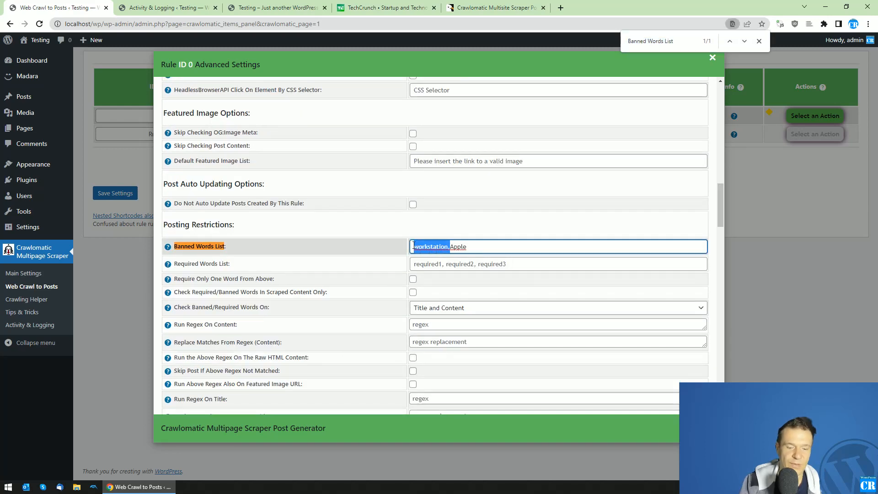
key("BackSpace")
left_click(103, 186)
left_click(115, 193)
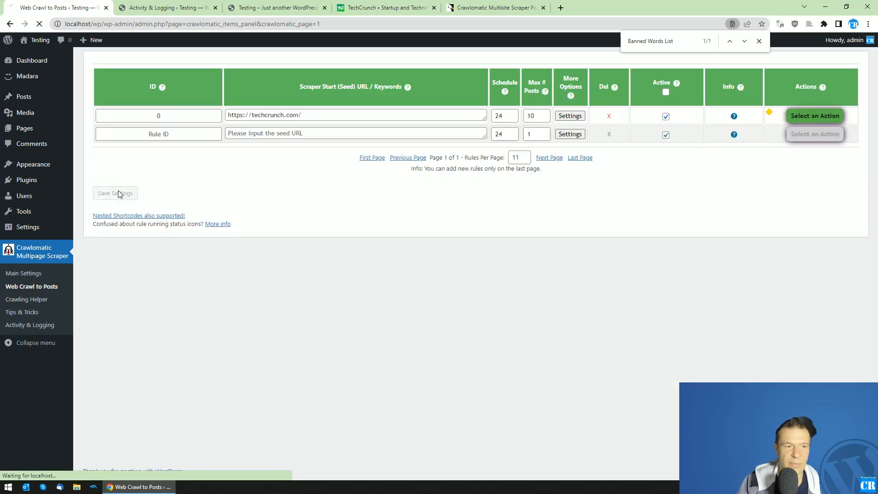
Step: Run the techcrunch.com rule again with Apple as the only banned word
left_click(815, 116)
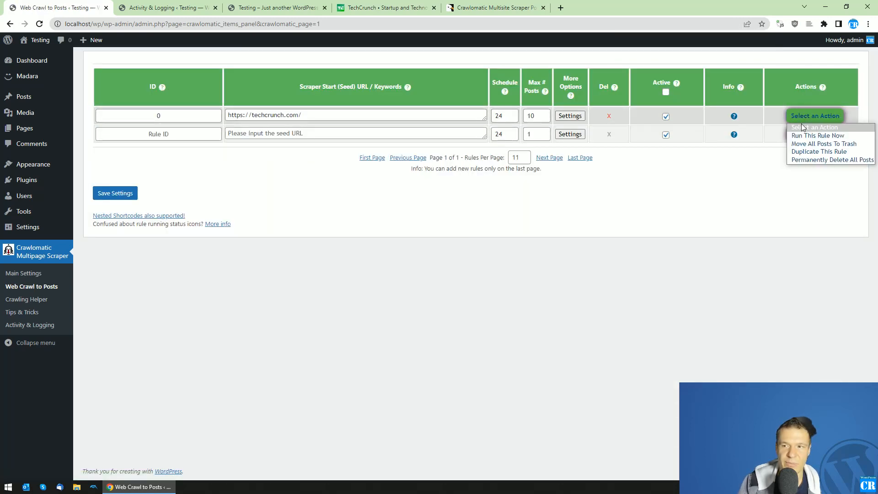
left_click(805, 129)
key("Return")
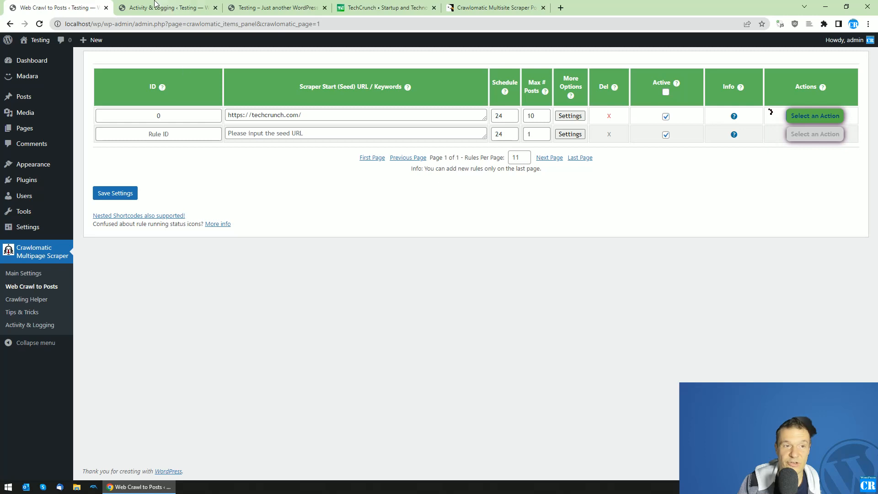
Step: View the Crawlomatic plugin's CodeCanyon page, check the Testing site's front page, and return to the plugin page
left_click(502, 6)
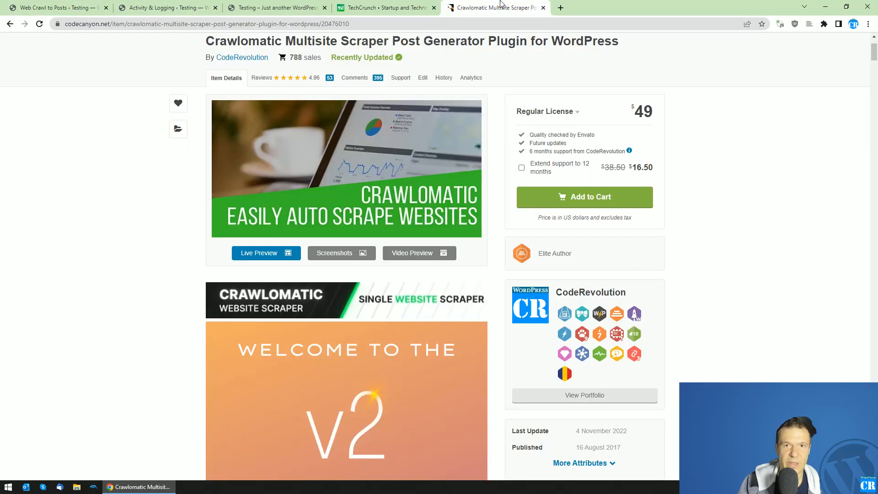
left_click(242, 4)
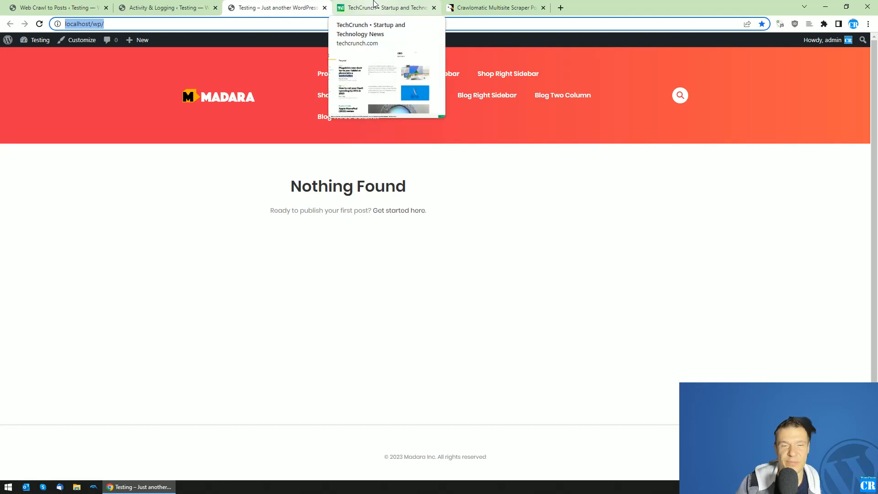
left_click(486, 5)
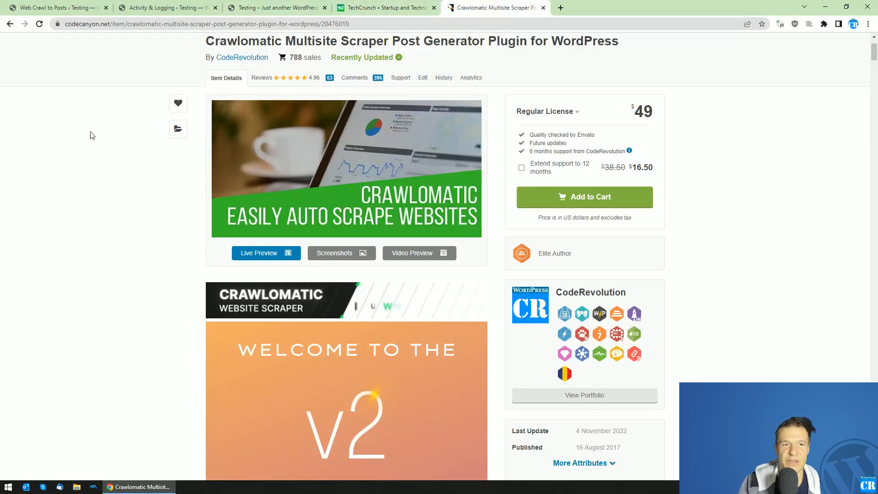